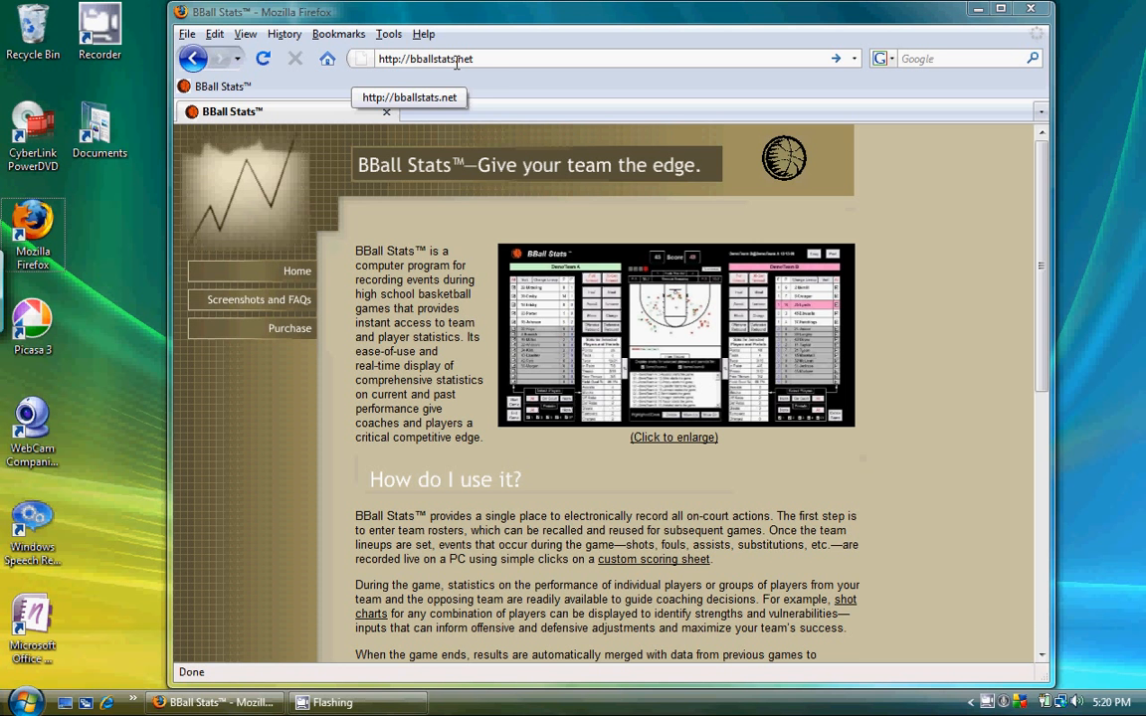
# Step: Download the free evaluation copy of BBall Stats 2.00.xls from bballstats.net and dismiss the downloads window
pyautogui.click(1042, 610)
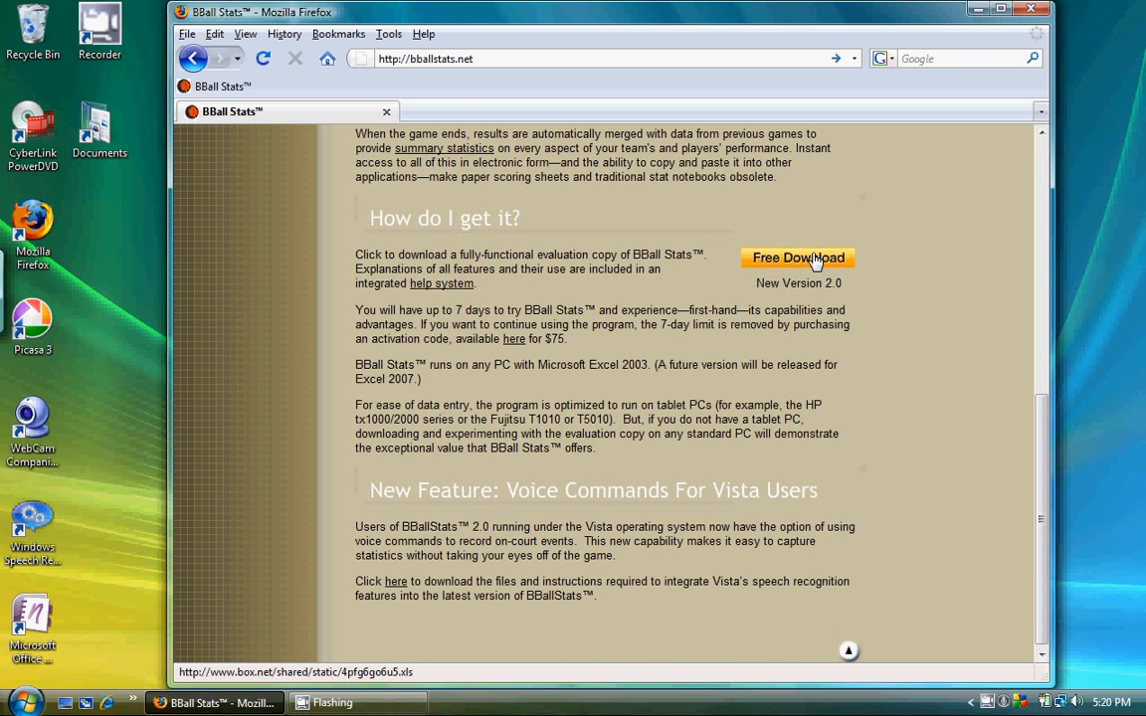
pyautogui.click(816, 259)
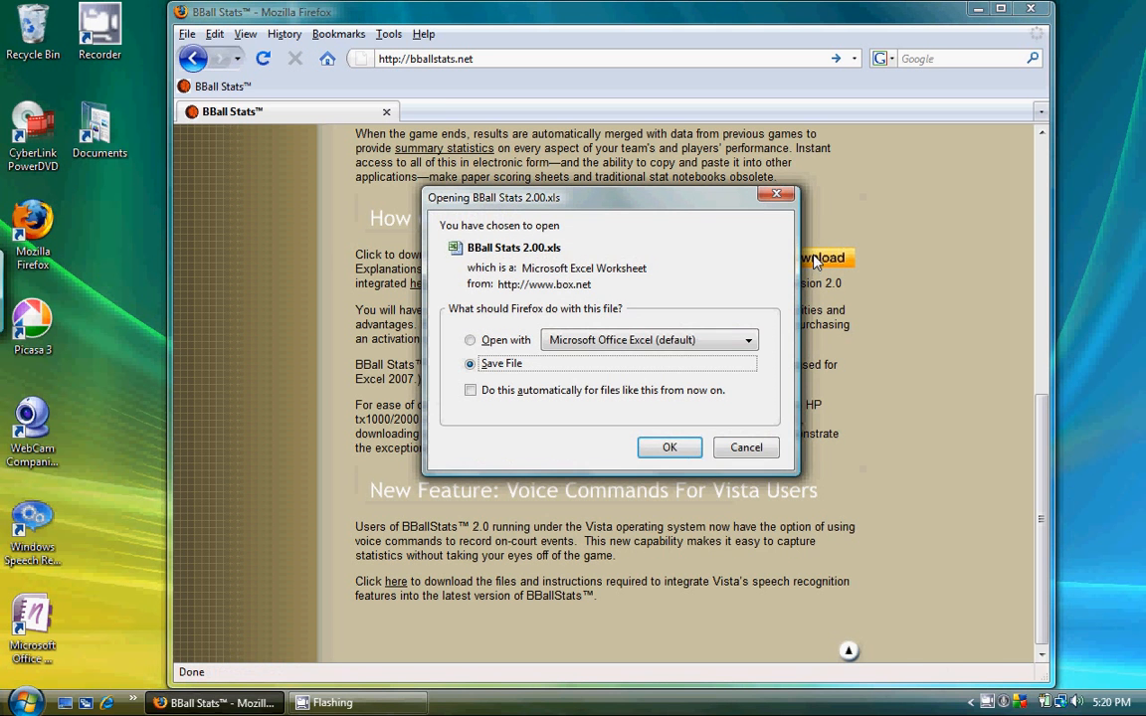
pyautogui.click(667, 448)
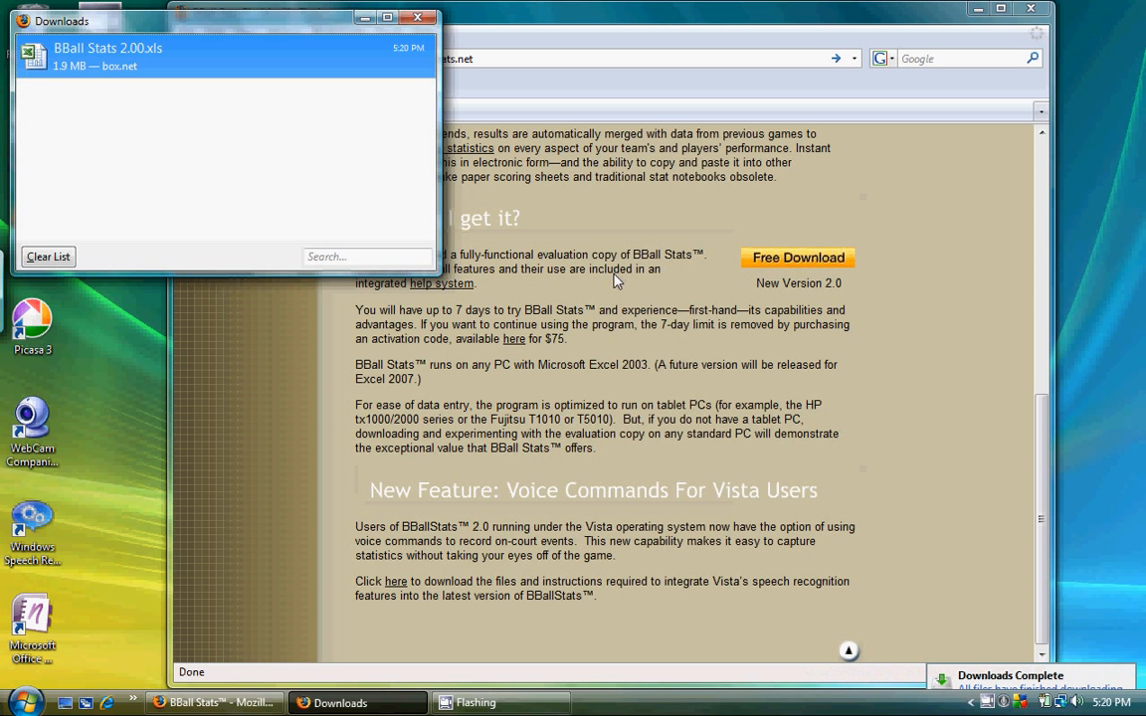
pyautogui.click(417, 19)
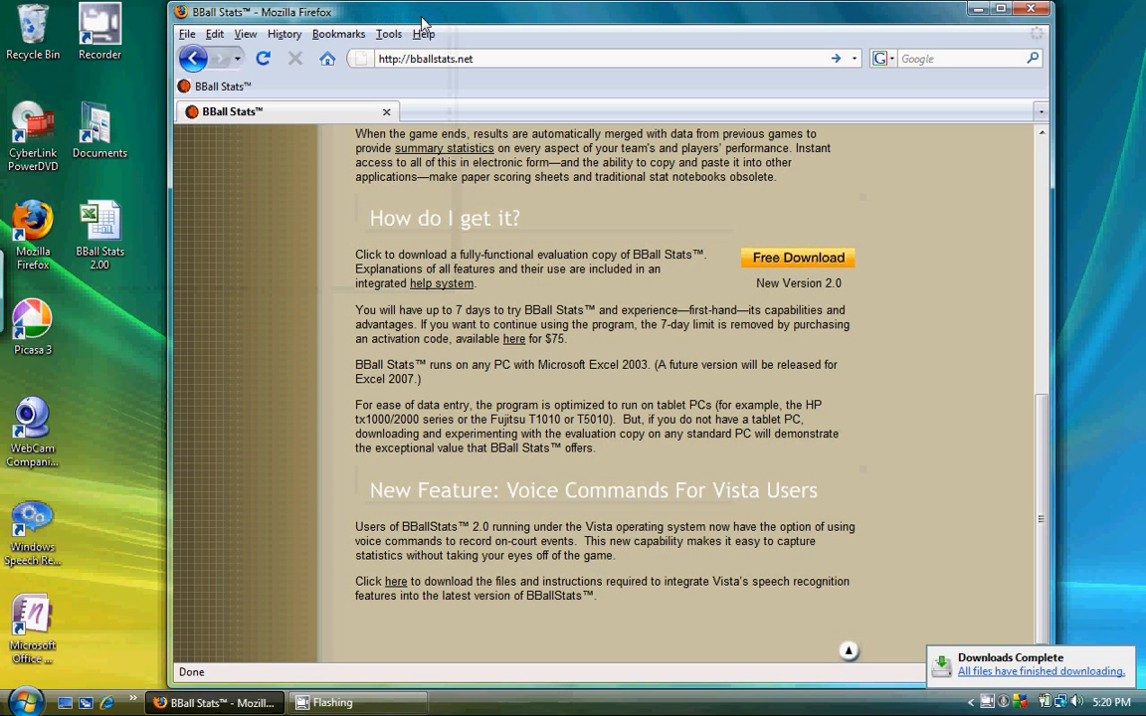
# Step: Open the downloaded BBall Stats 2.00 workbook in Excel with macros enabled and agree to its license agreement
pyautogui.click(127, 234)
pyautogui.doubleClick(128, 234)
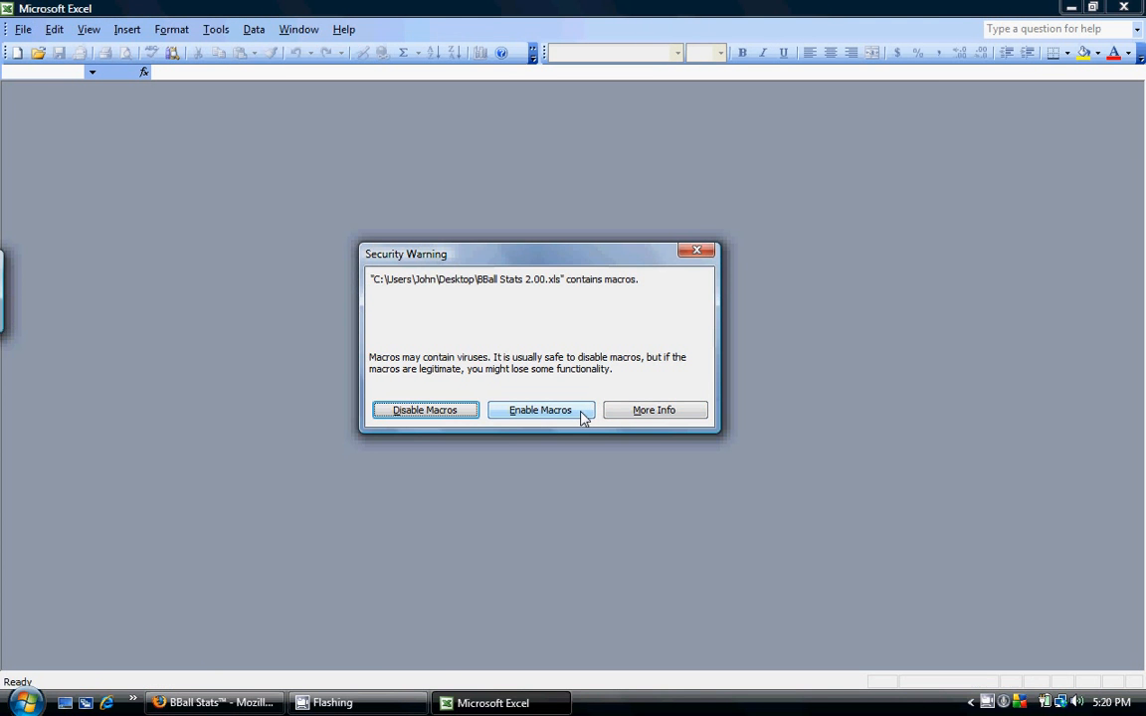
pyautogui.click(584, 415)
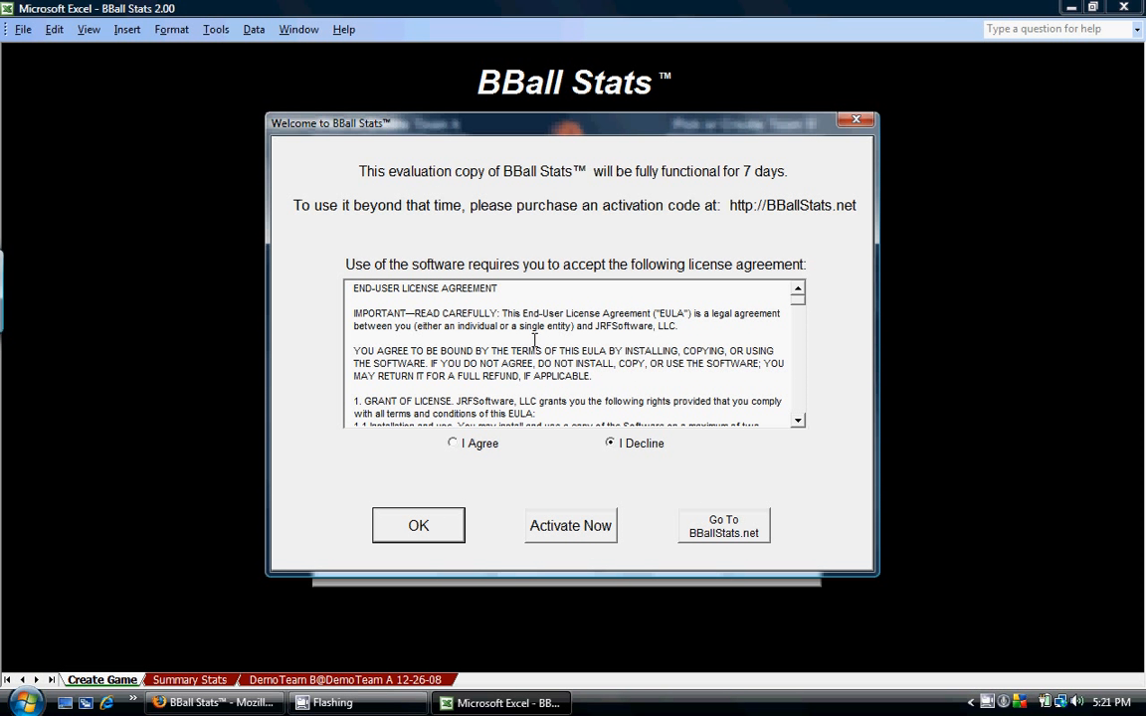
pyautogui.click(455, 444)
pyautogui.click(419, 527)
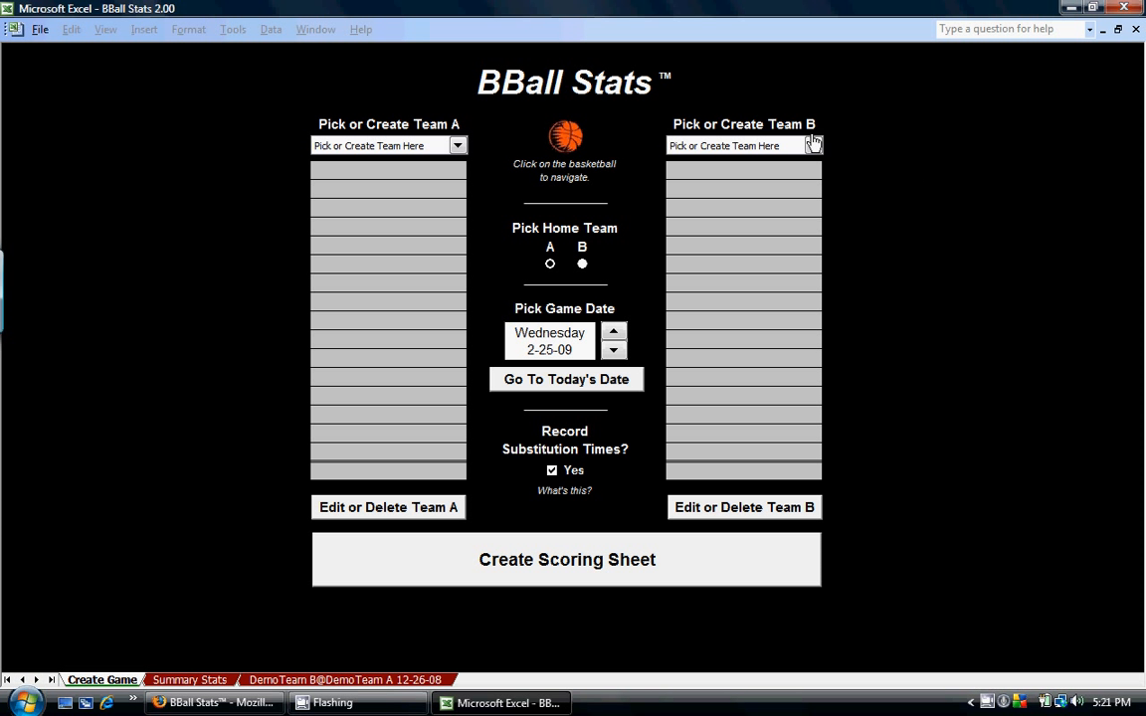
pyautogui.click(564, 148)
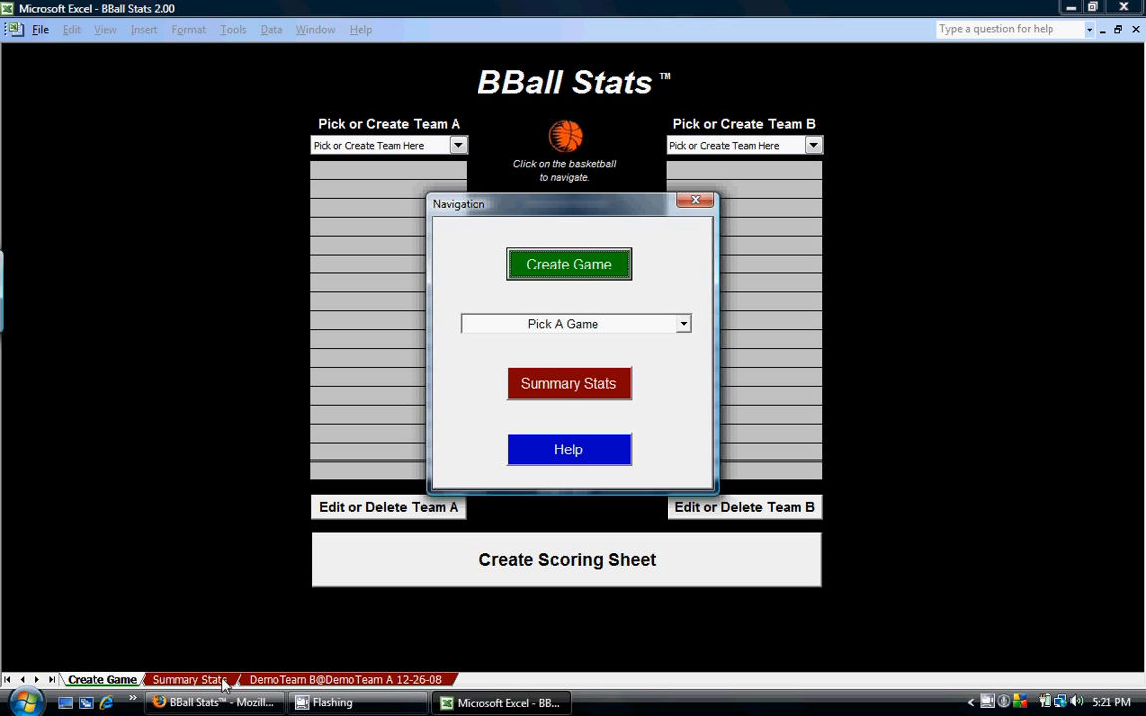
pyautogui.click(696, 200)
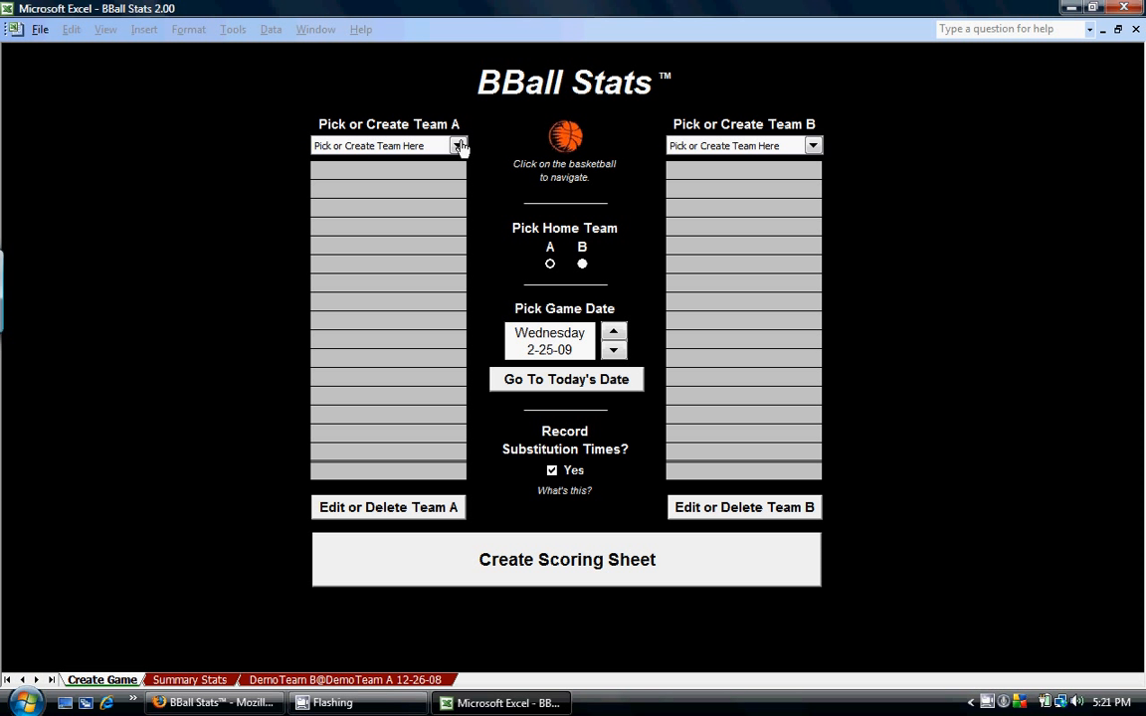
pyautogui.click(458, 146)
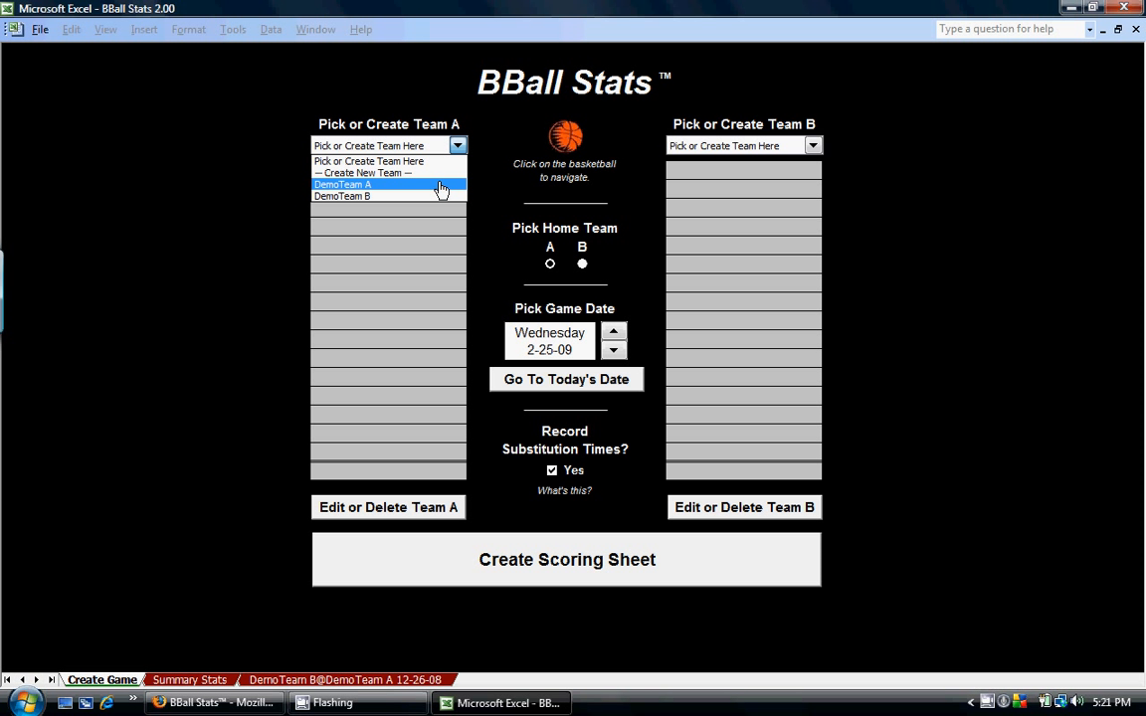
pyautogui.click(435, 174)
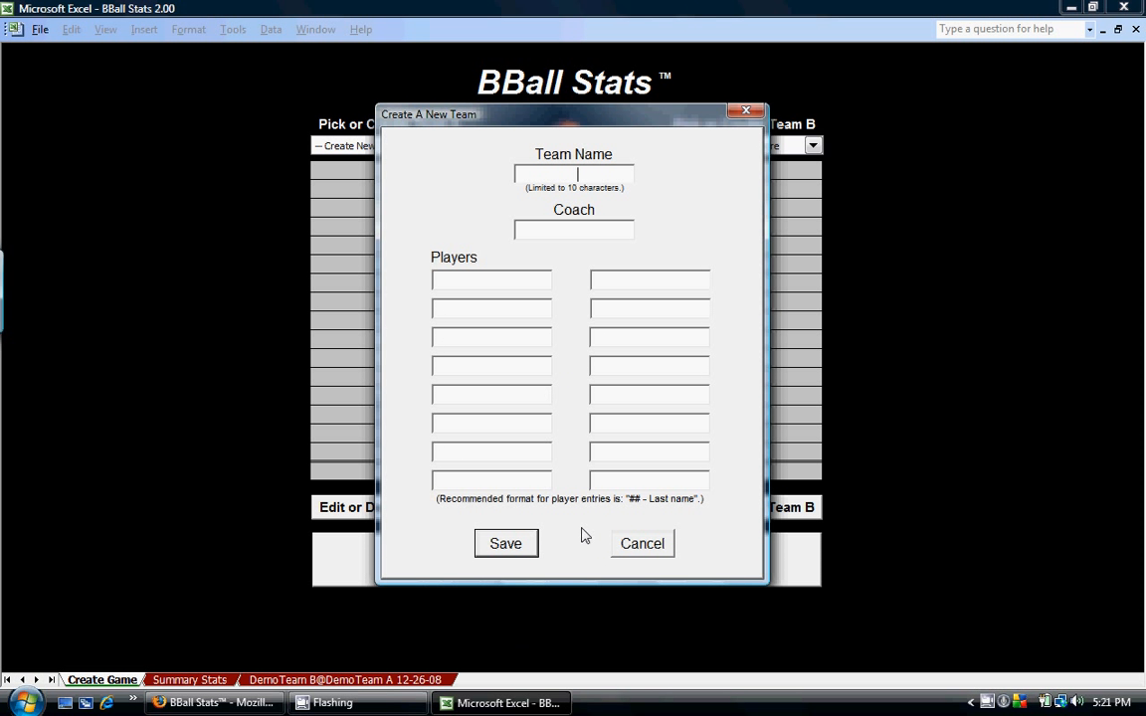
pyautogui.click(642, 544)
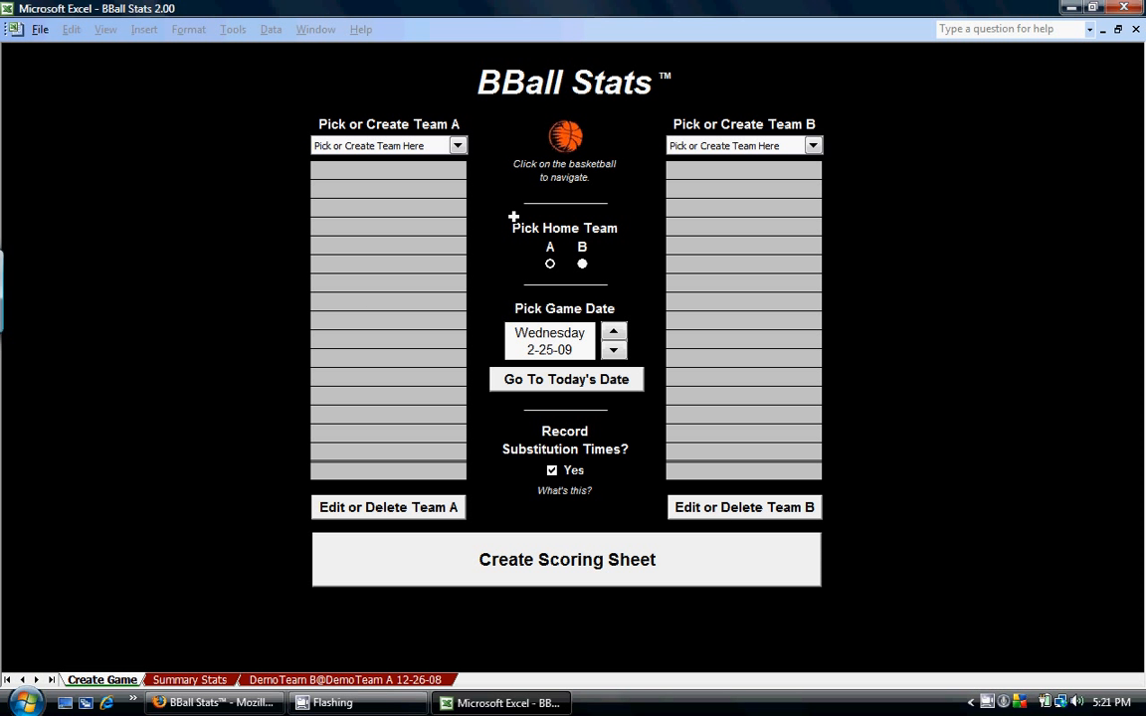
# Step: Assign DemoTeam A as Team A and DemoTeam B as Team B for the new game
pyautogui.click(458, 146)
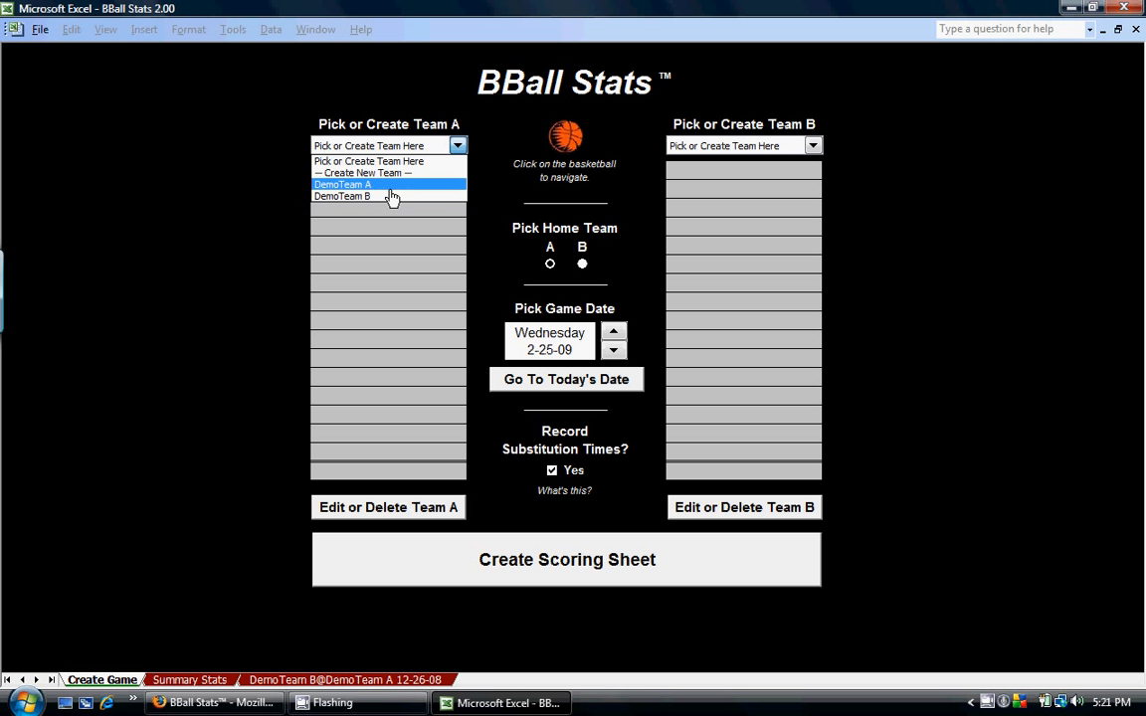
pyautogui.click(391, 186)
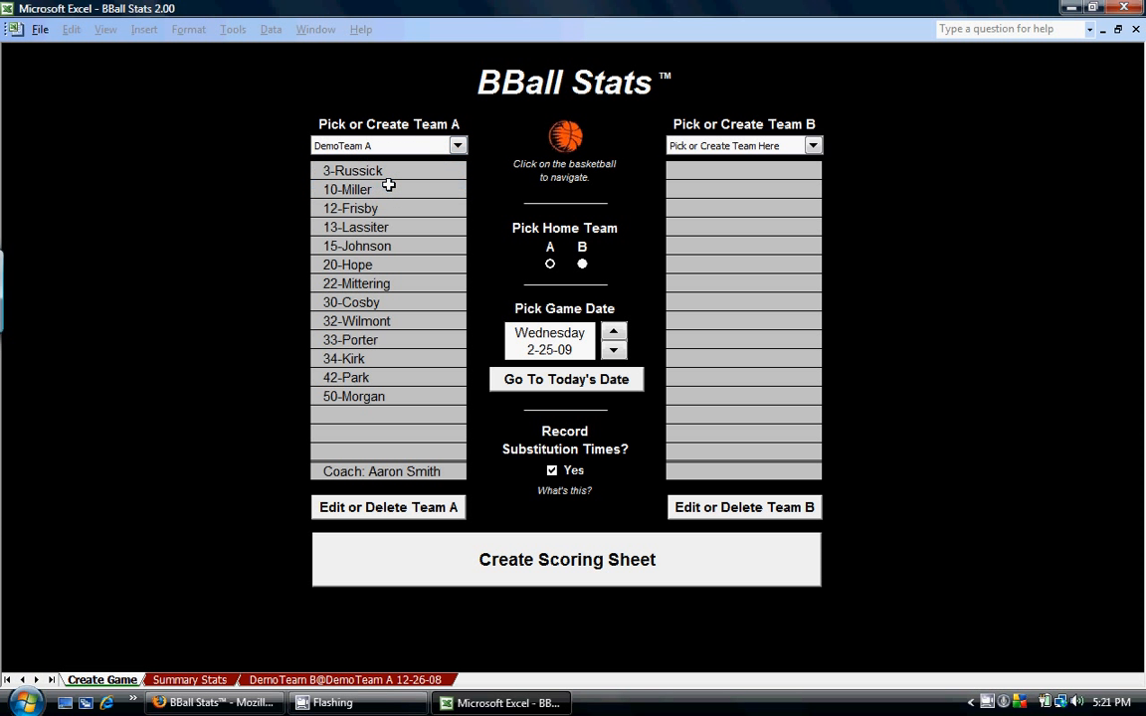
pyautogui.click(811, 146)
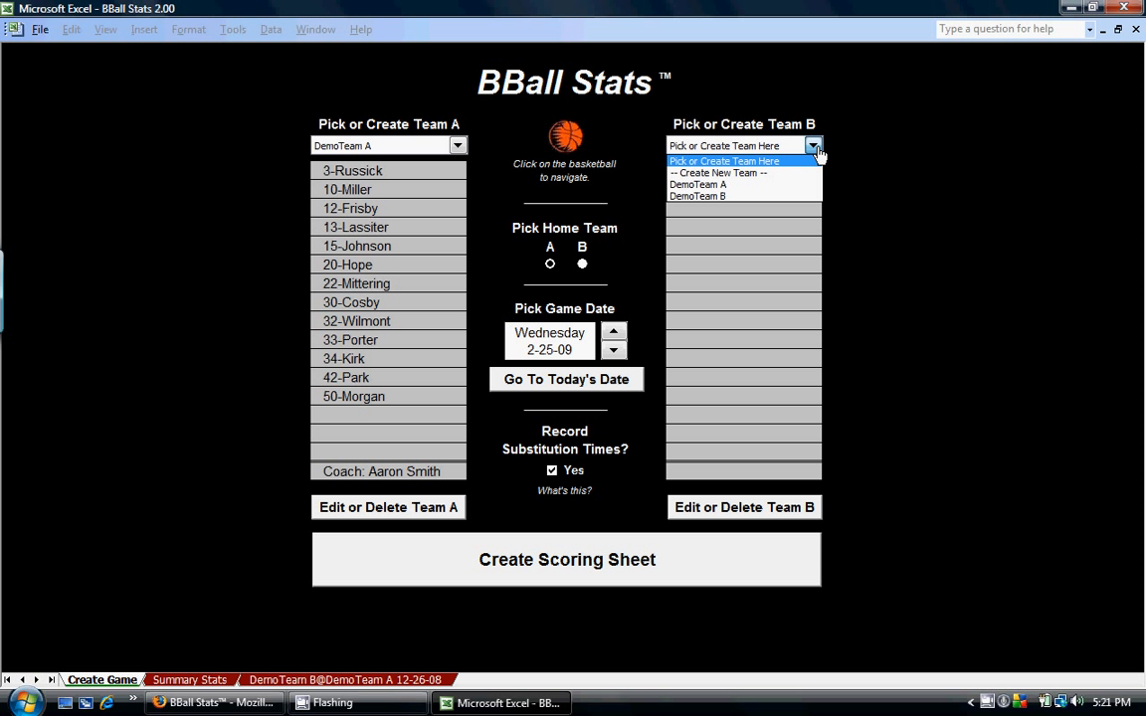
pyautogui.click(757, 197)
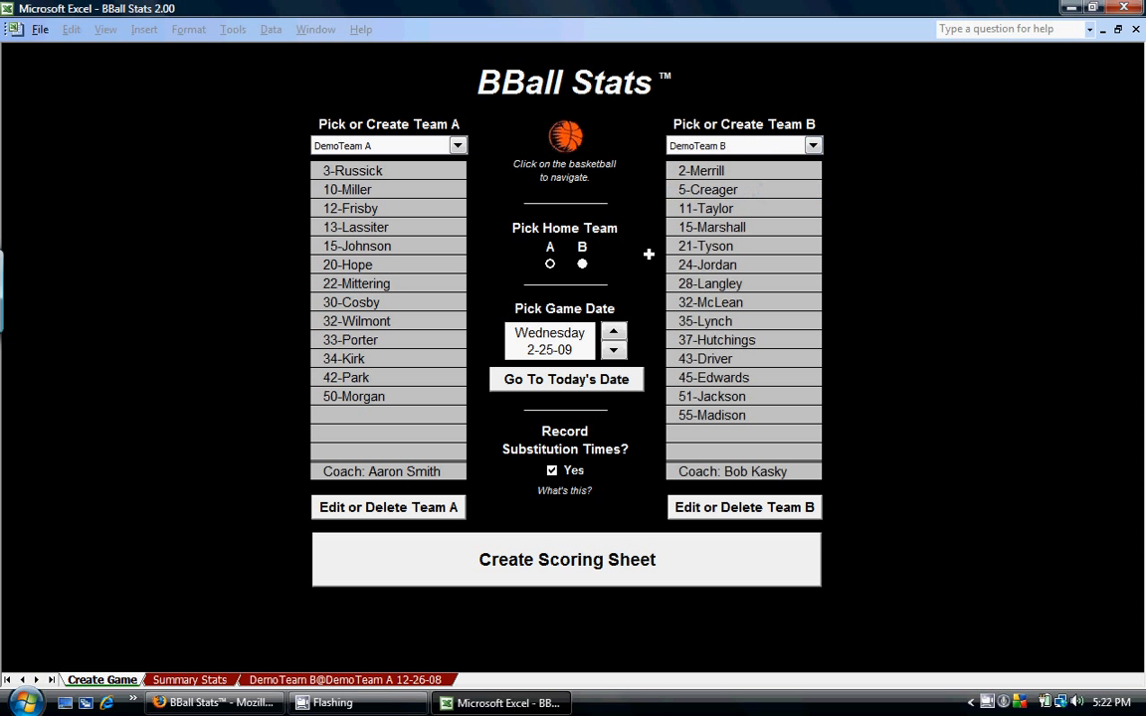
# Step: Create the scoring sheet with Team B as the home team and 2-23-09 as the game date
pyautogui.click(581, 264)
pyautogui.click(614, 351)
pyautogui.click(614, 350)
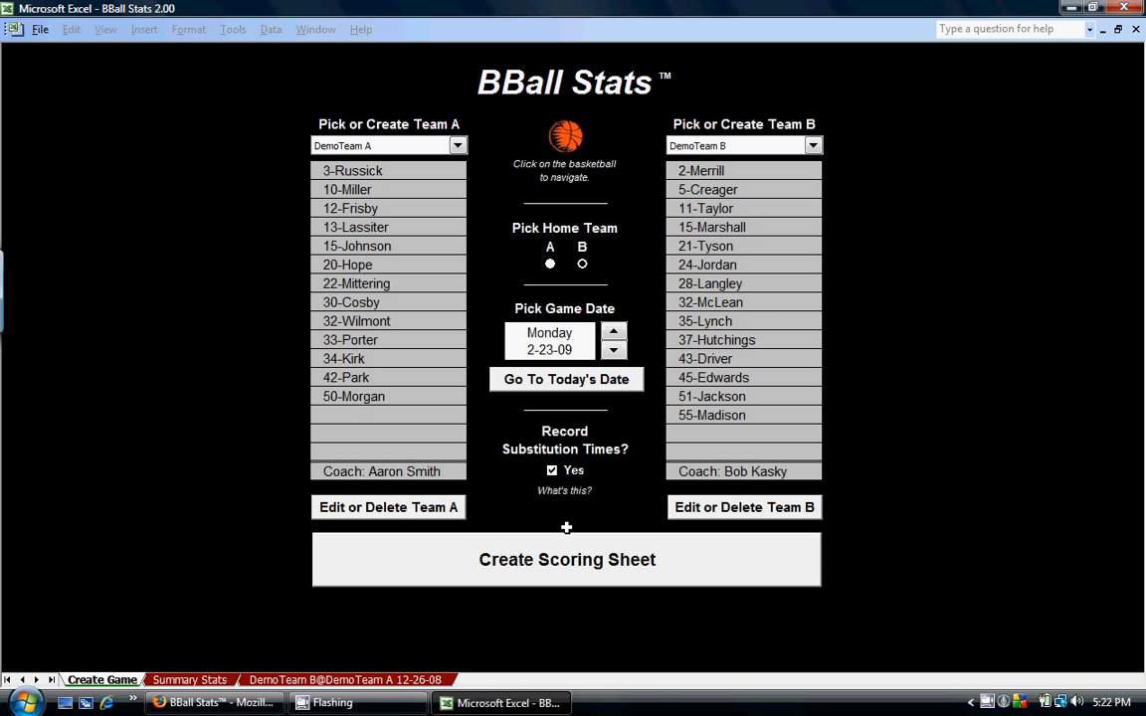
pyautogui.click(560, 555)
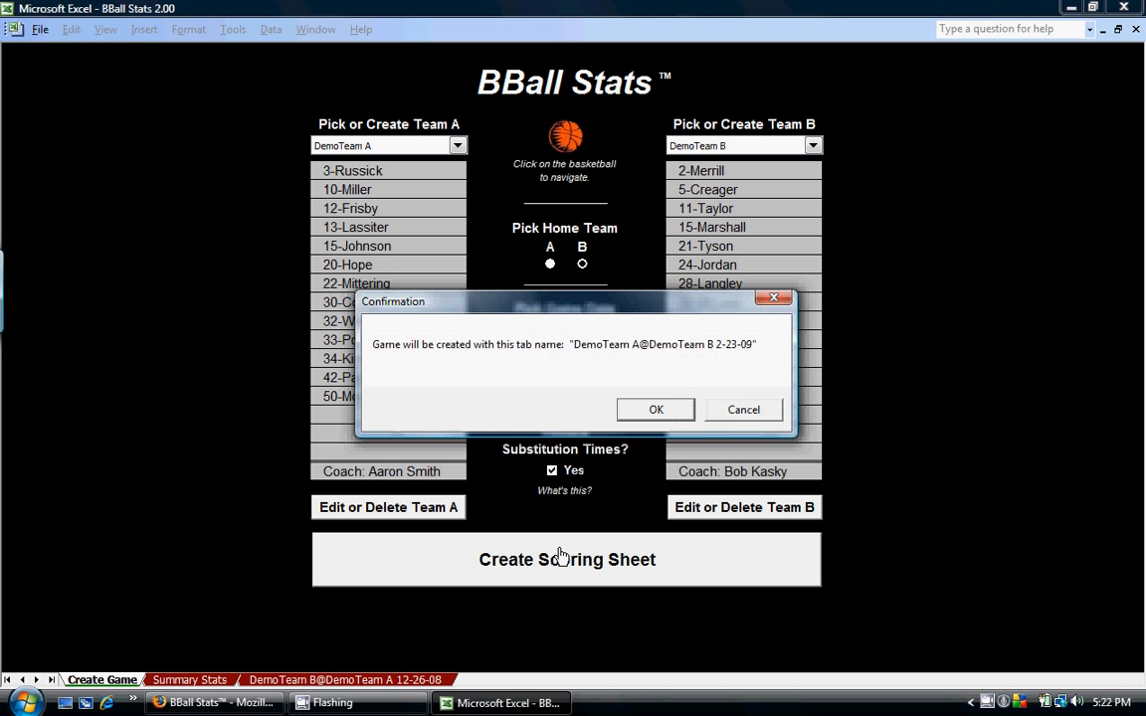
pyautogui.click(654, 412)
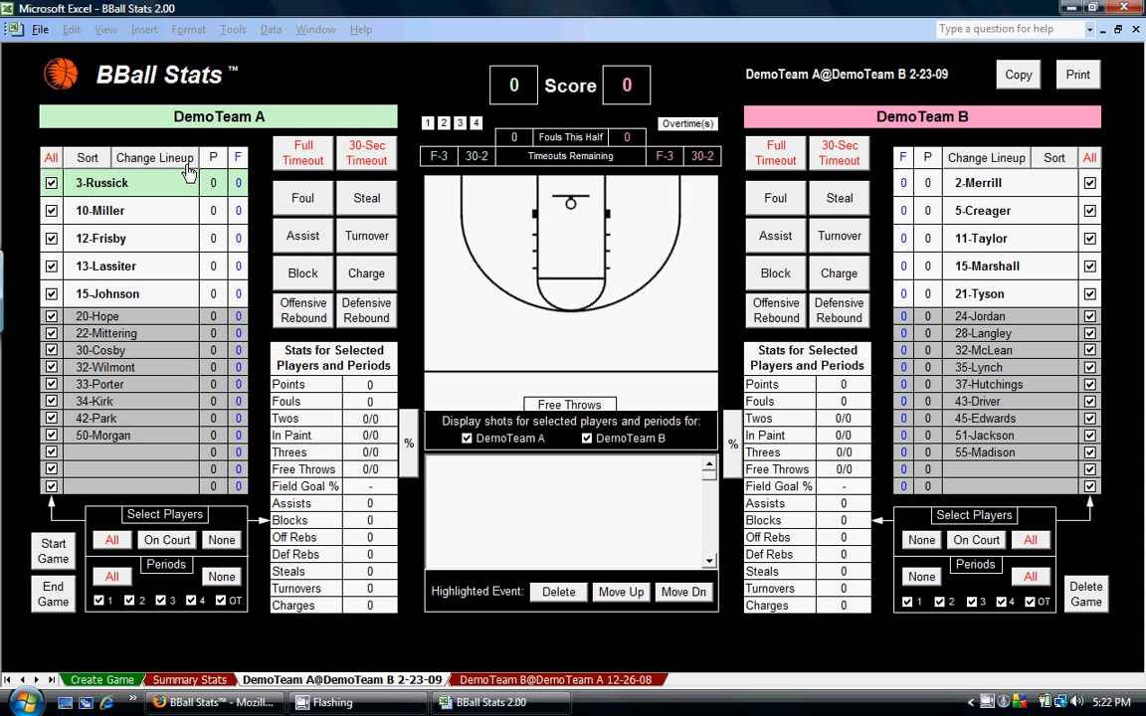
# Step: Swap DemoTeam A's number 10 on court for number 34 and sort that team's roster
pyautogui.click(155, 209)
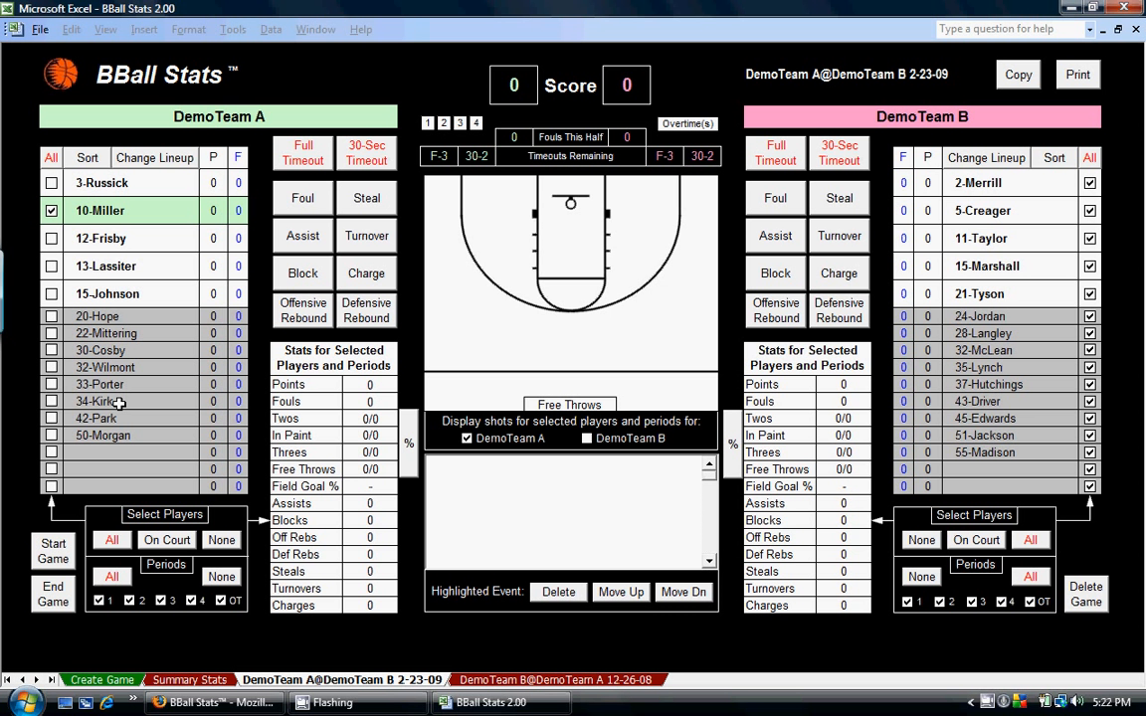
pyautogui.click(118, 401)
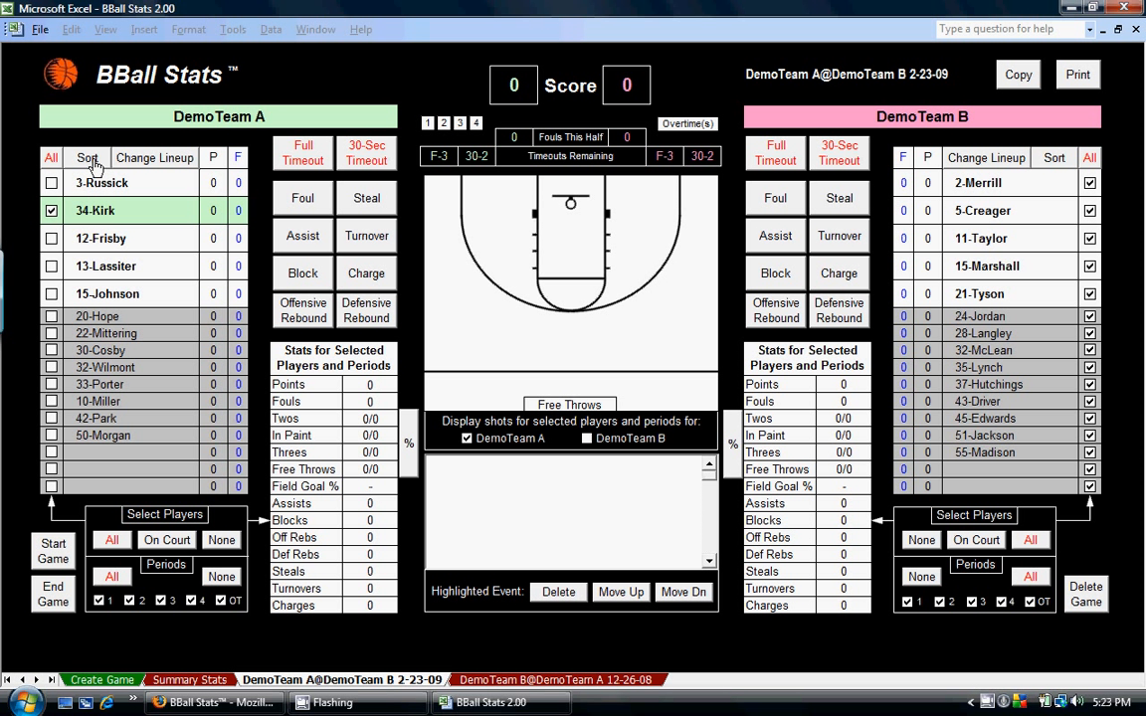
pyautogui.click(89, 159)
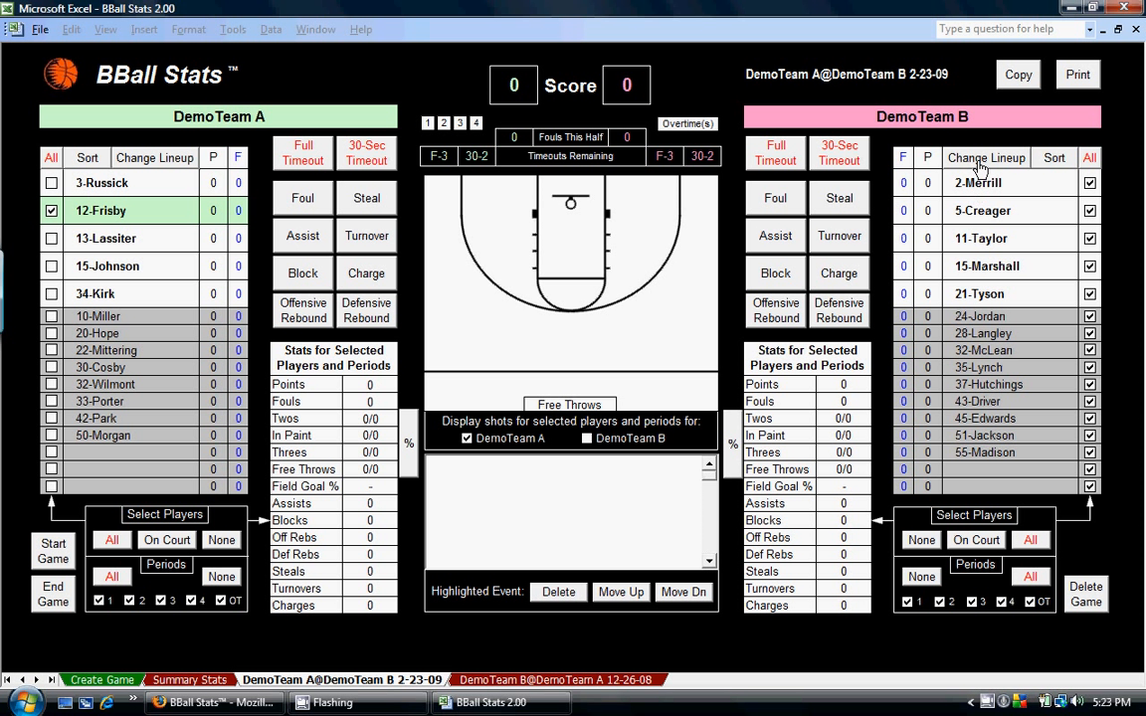
# Step: Set DemoTeam B's on-court lineup to players number 2, 28, 32, 45 and 51
pyautogui.click(980, 164)
pyautogui.click(974, 182)
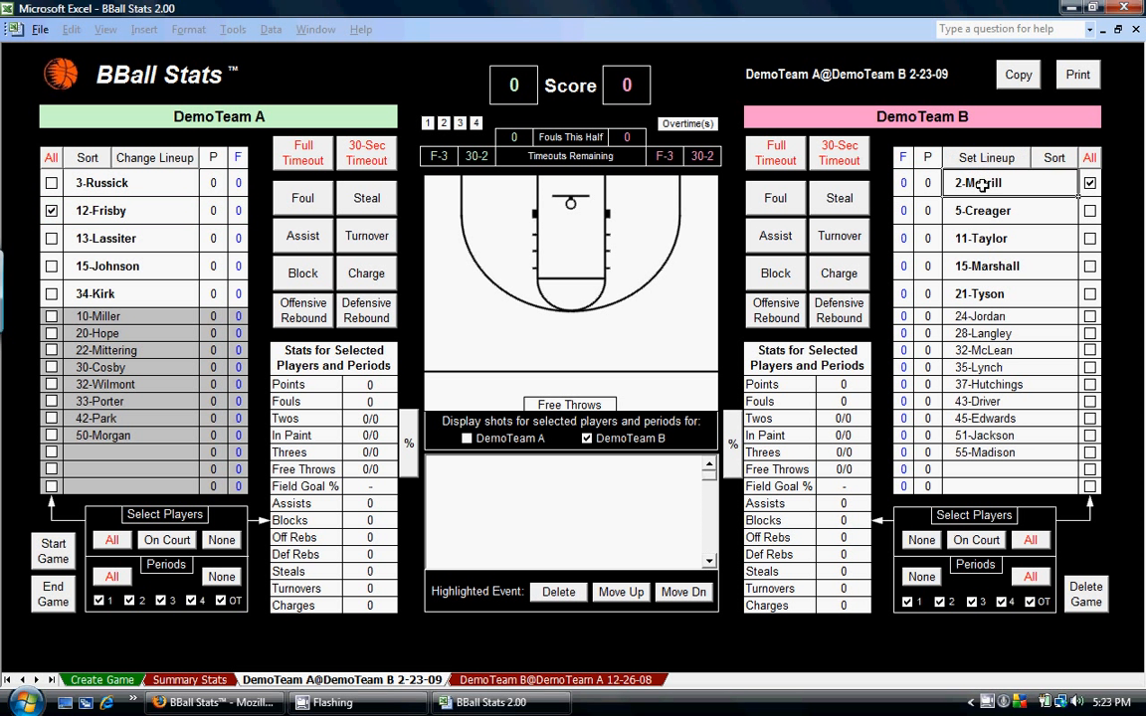
pyautogui.click(1006, 333)
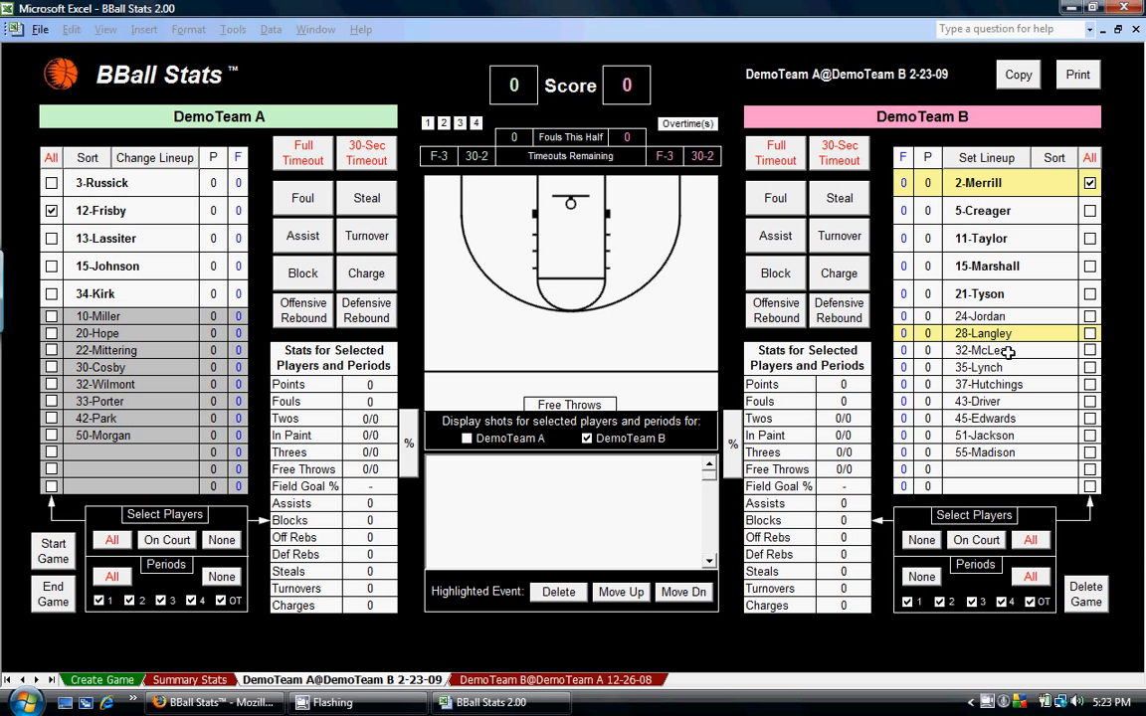
pyautogui.click(1007, 350)
pyautogui.click(1013, 418)
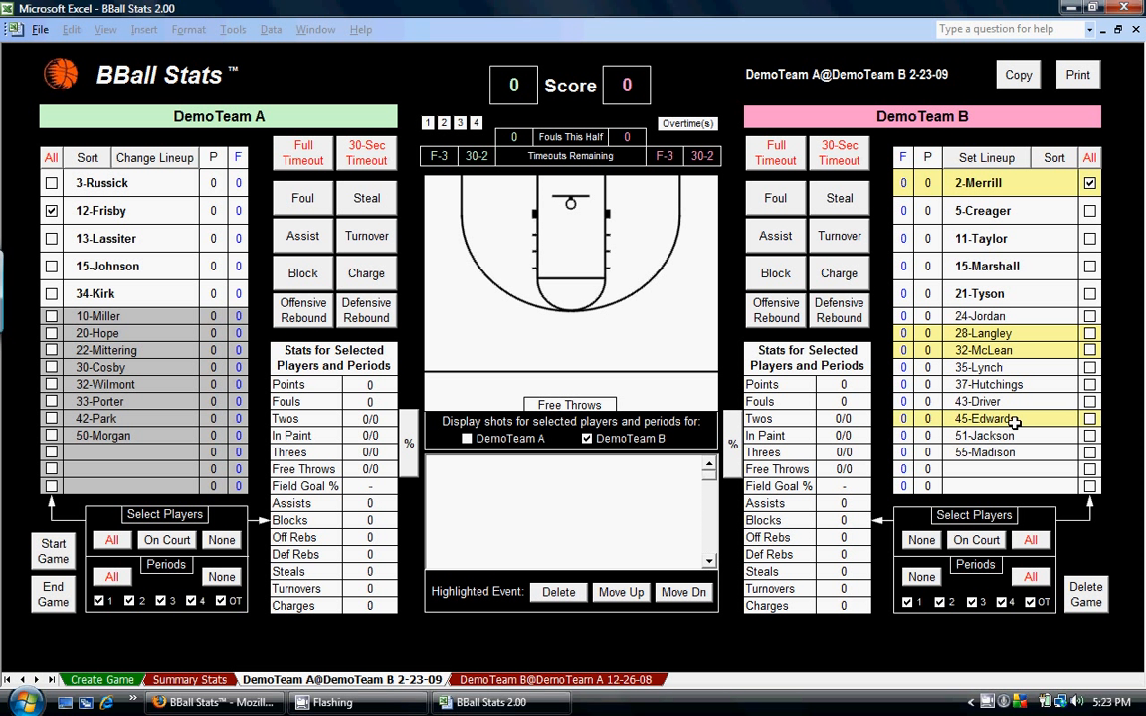
pyautogui.click(1014, 437)
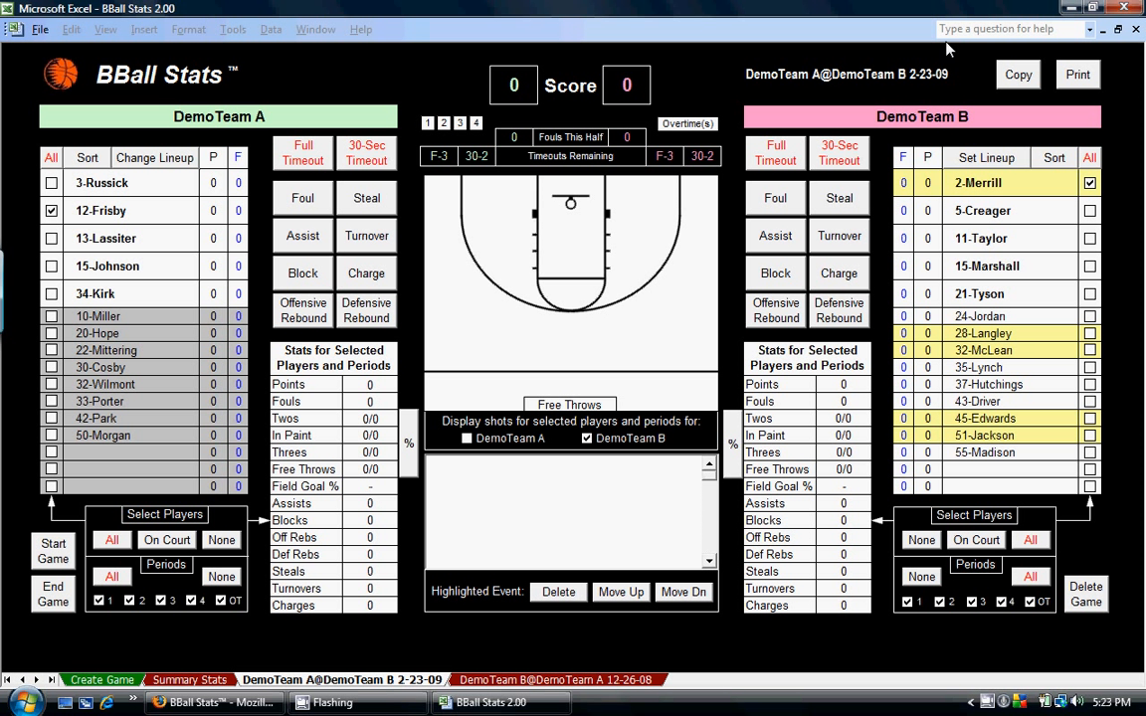
pyautogui.click(986, 165)
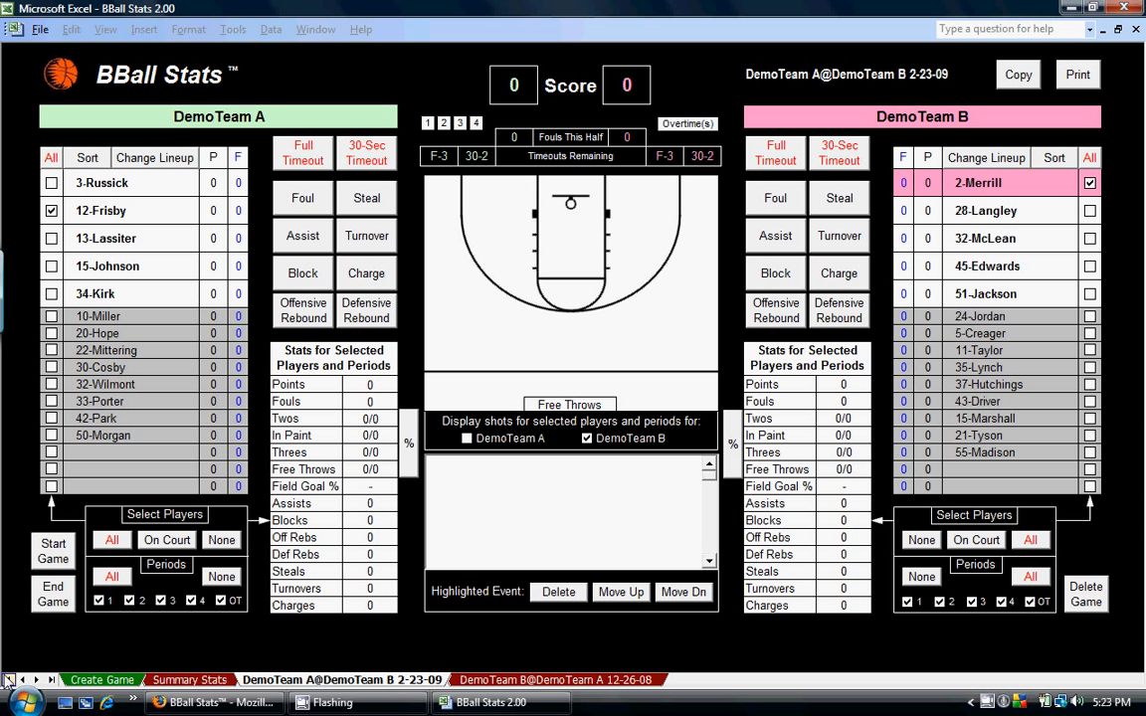
# Step: Start the game with the chosen lineups and record a block by DemoTeam A's number 12
pyautogui.click(60, 552)
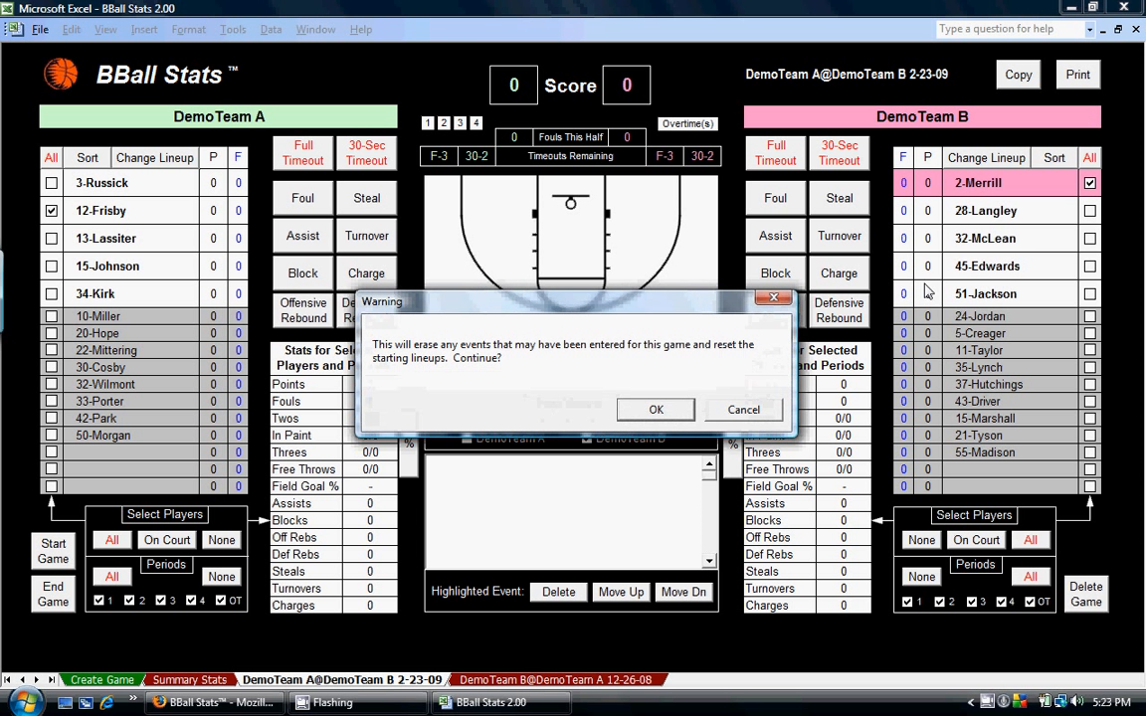
pyautogui.click(656, 414)
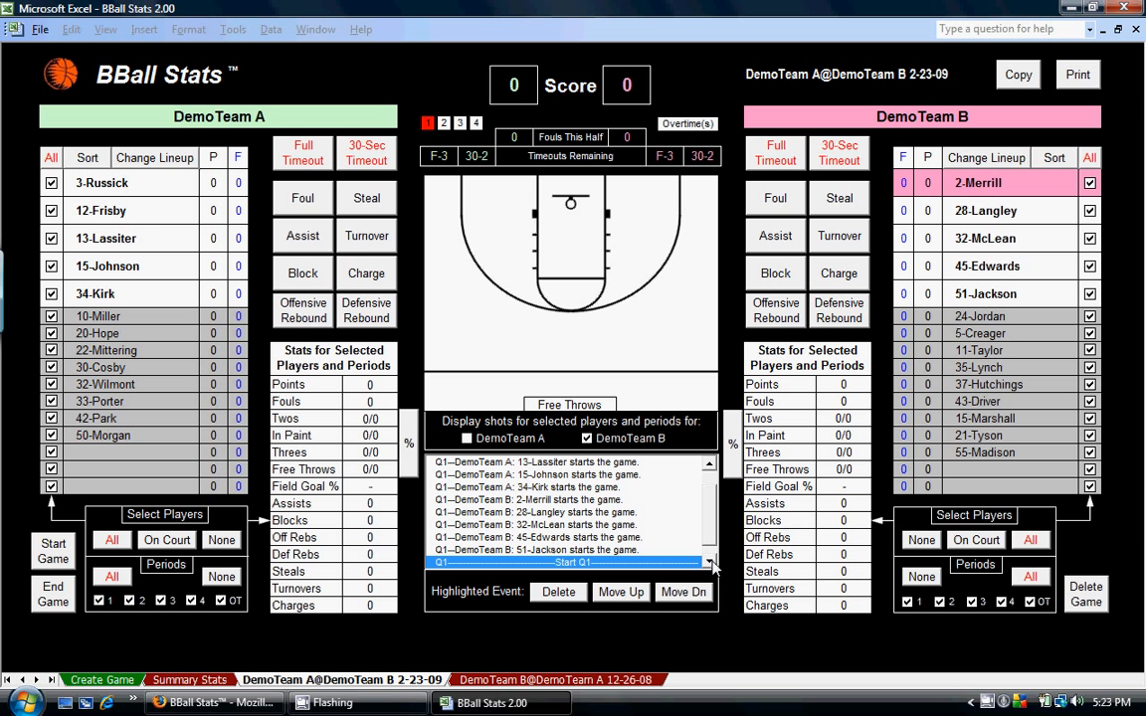
pyautogui.click(152, 215)
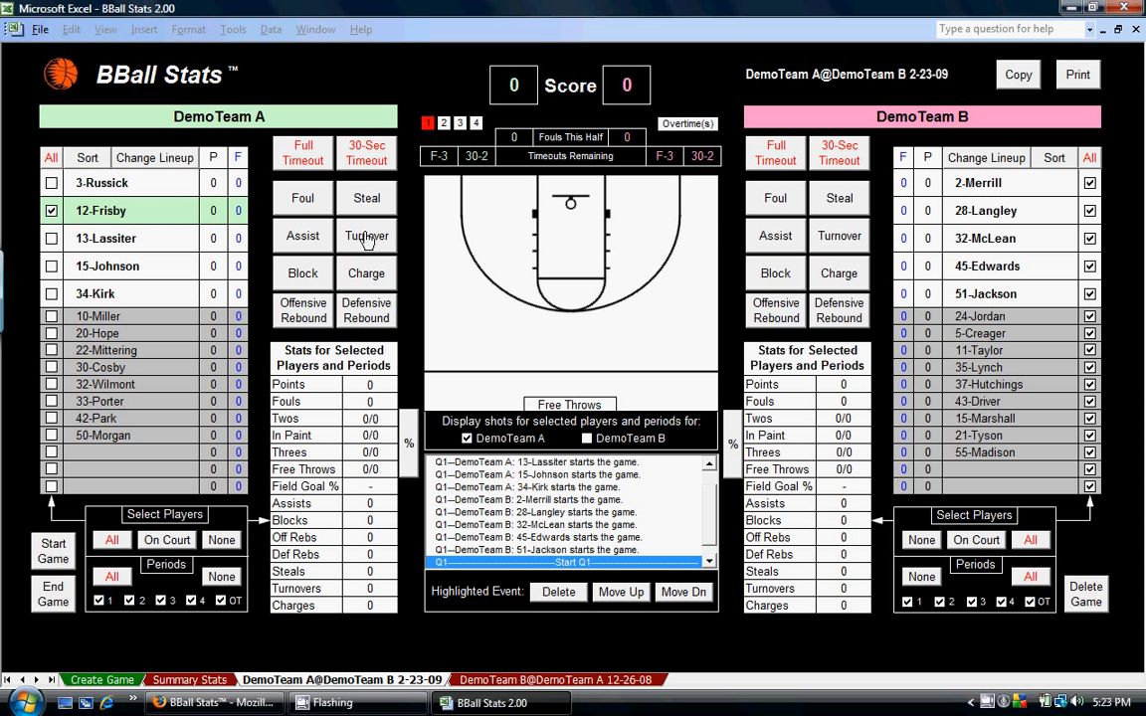
pyautogui.click(307, 282)
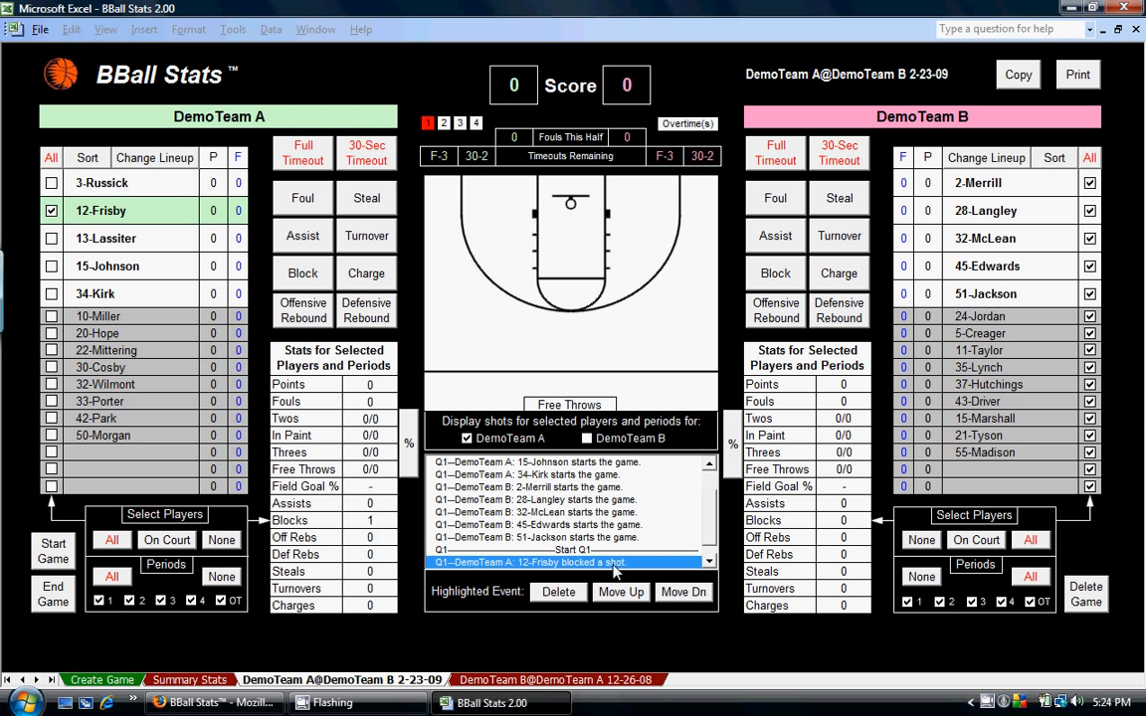
# Step: Record one made and one missed 3-point shot beyond the top of the arc for DemoTeam A's number 15
pyautogui.click(136, 265)
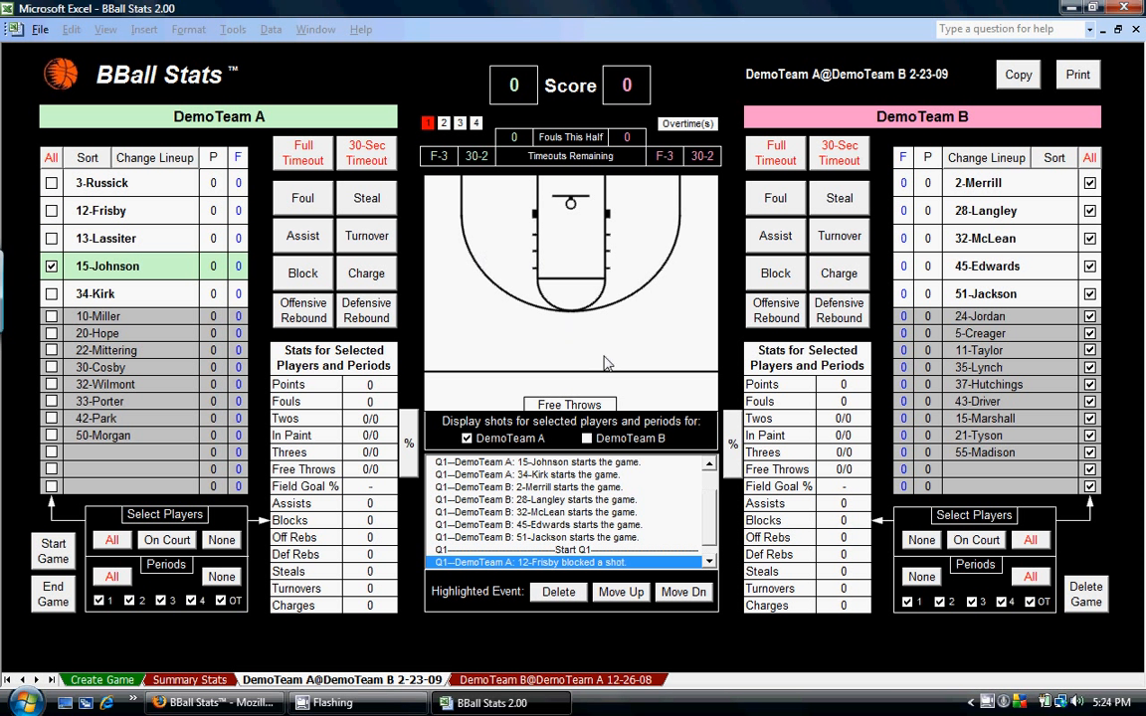
pyautogui.click(643, 319)
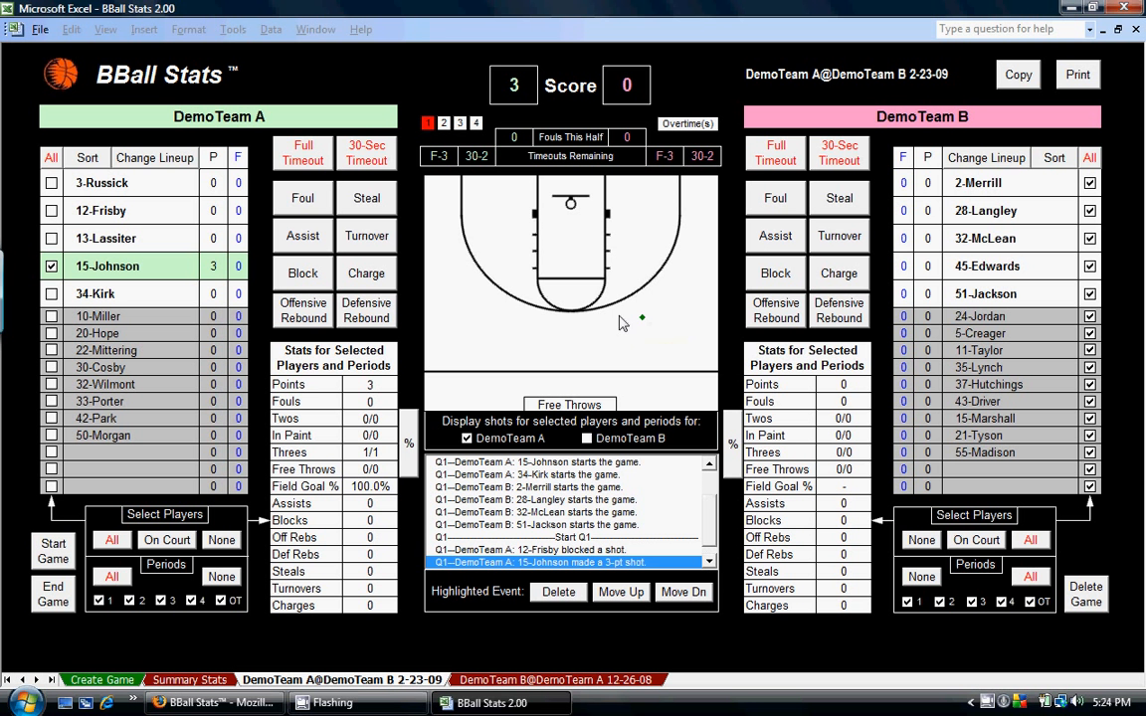
pyautogui.click(589, 326)
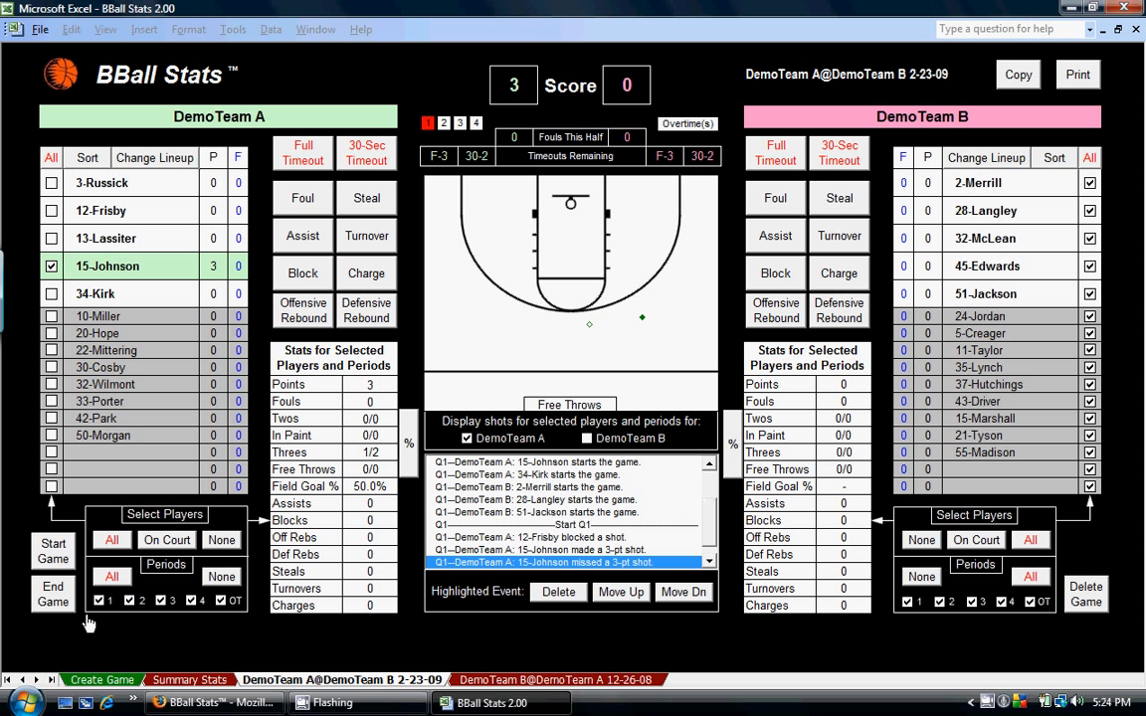
# Step: Limit DemoTeam A's displayed statistics and shots to period 3 only
pyautogui.click(161, 602)
pyautogui.click(211, 577)
pyautogui.click(160, 602)
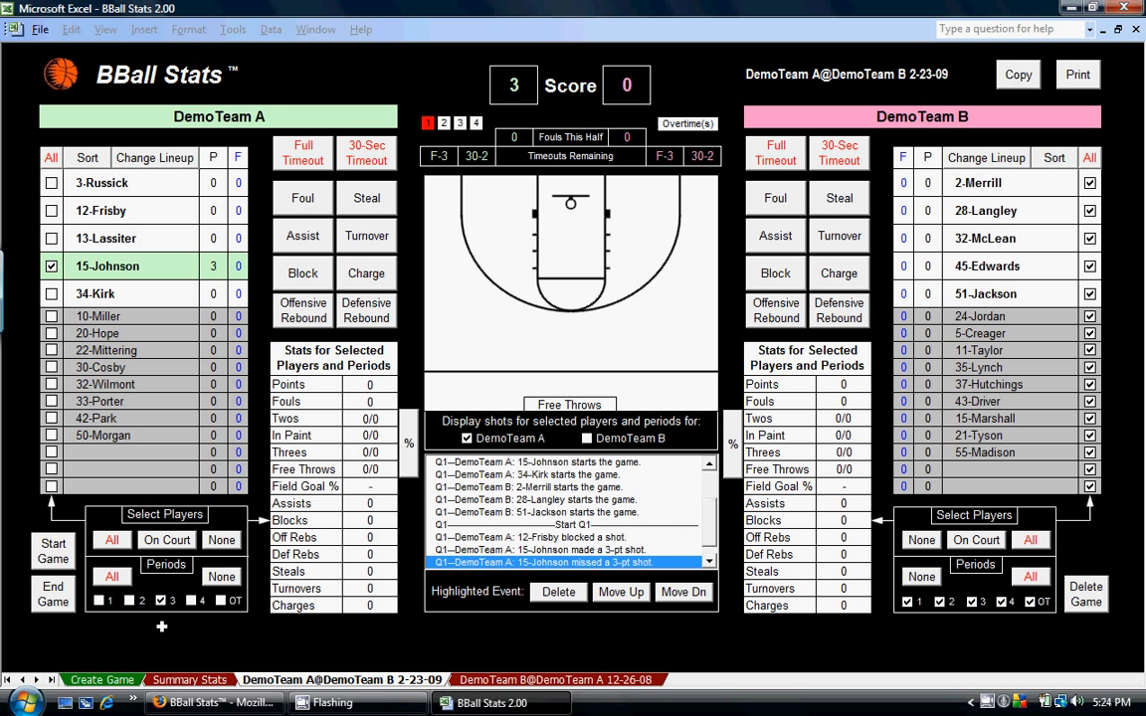
# Step: Include all periods in DemoTeam A's displayed statistics and open the DemoTeam B@DemoTeam A 12-26-08 game sheet
pyautogui.click(113, 579)
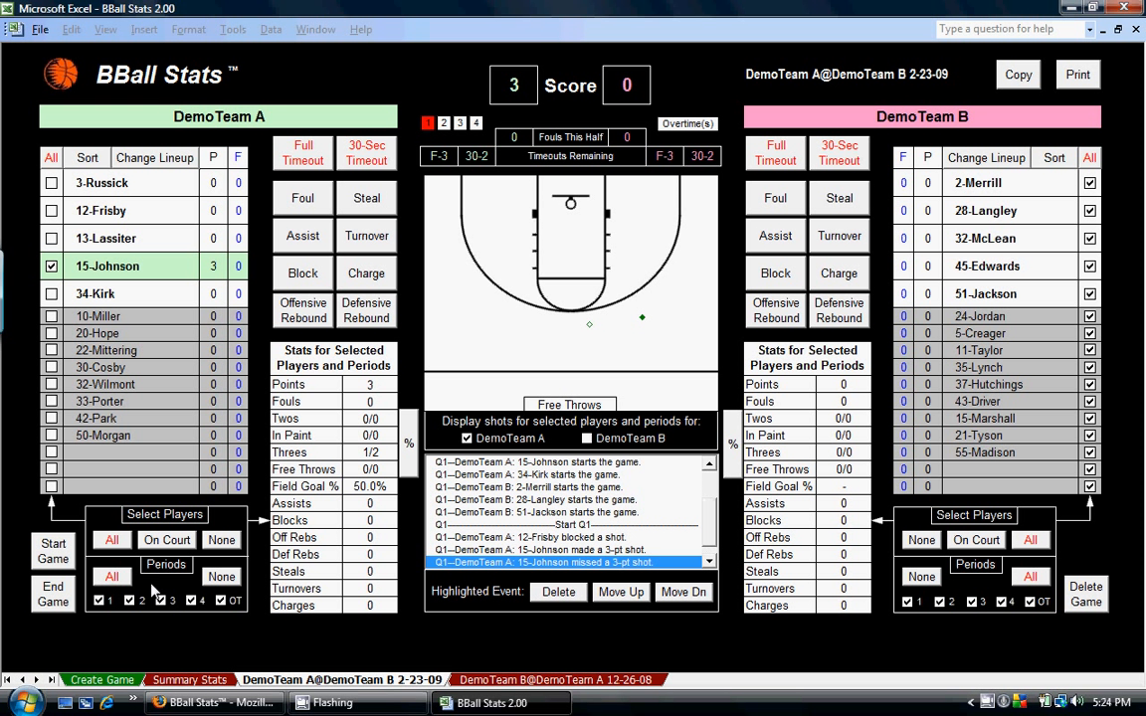
pyautogui.click(487, 681)
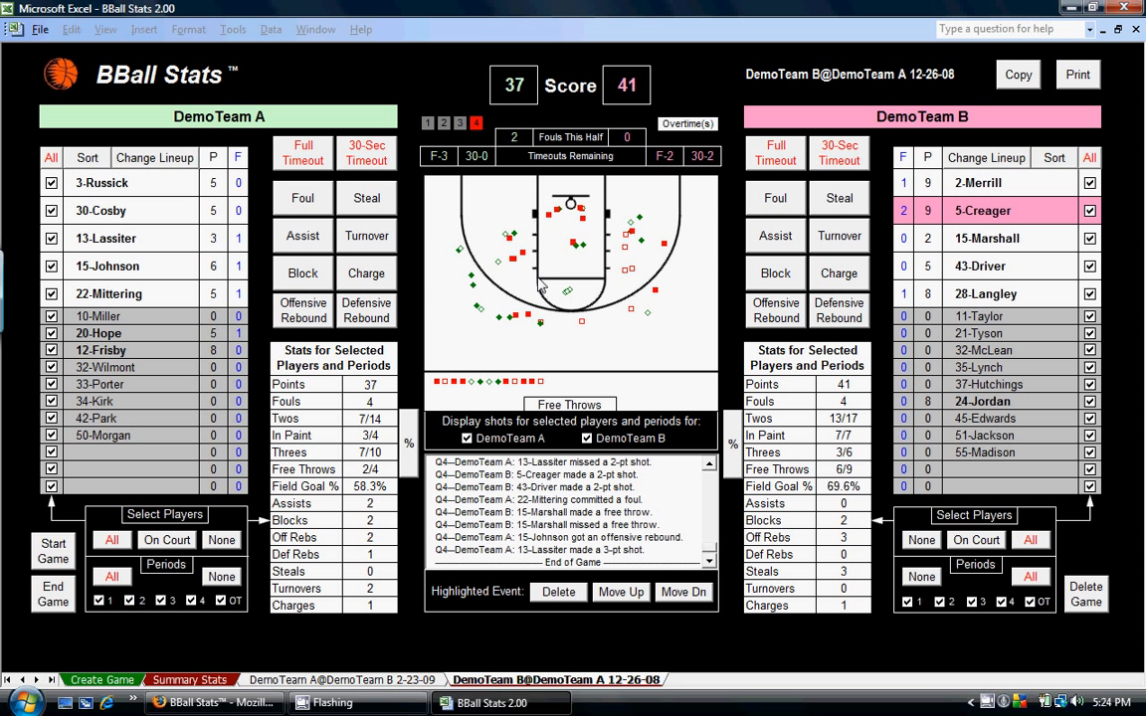
# Step: Display only DemoTeam B's shots on the court chart, only DemoTeam A's shots, and both teams' shots together
pyautogui.click(466, 439)
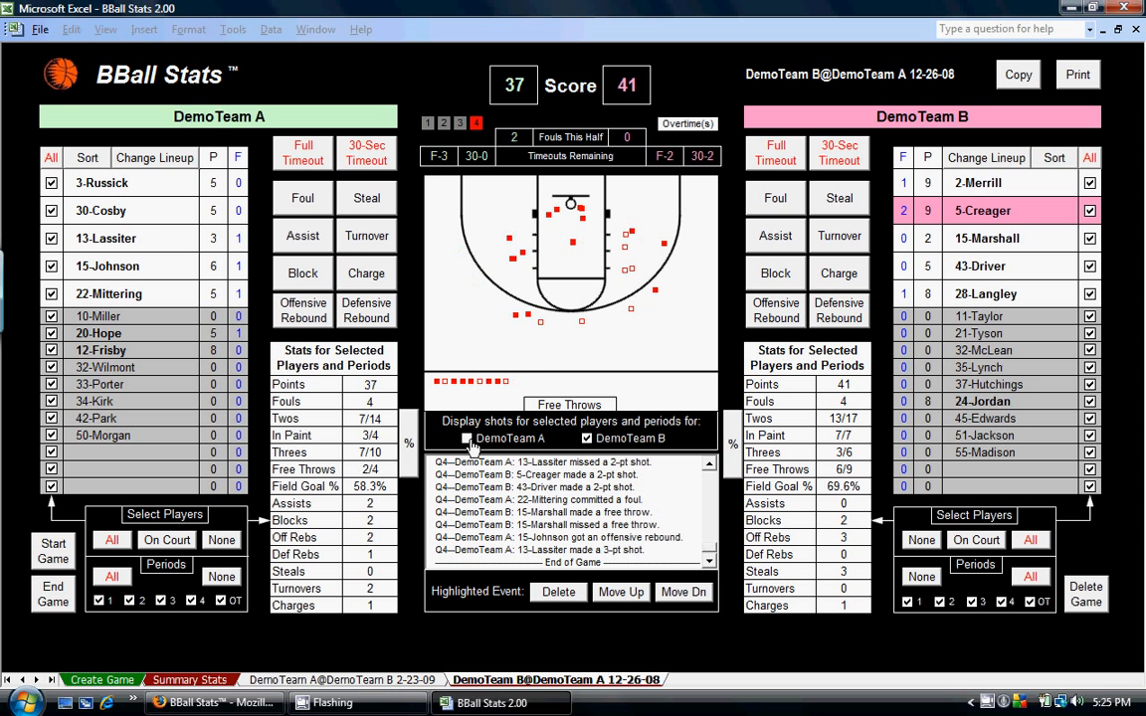
pyautogui.click(587, 438)
pyautogui.click(466, 439)
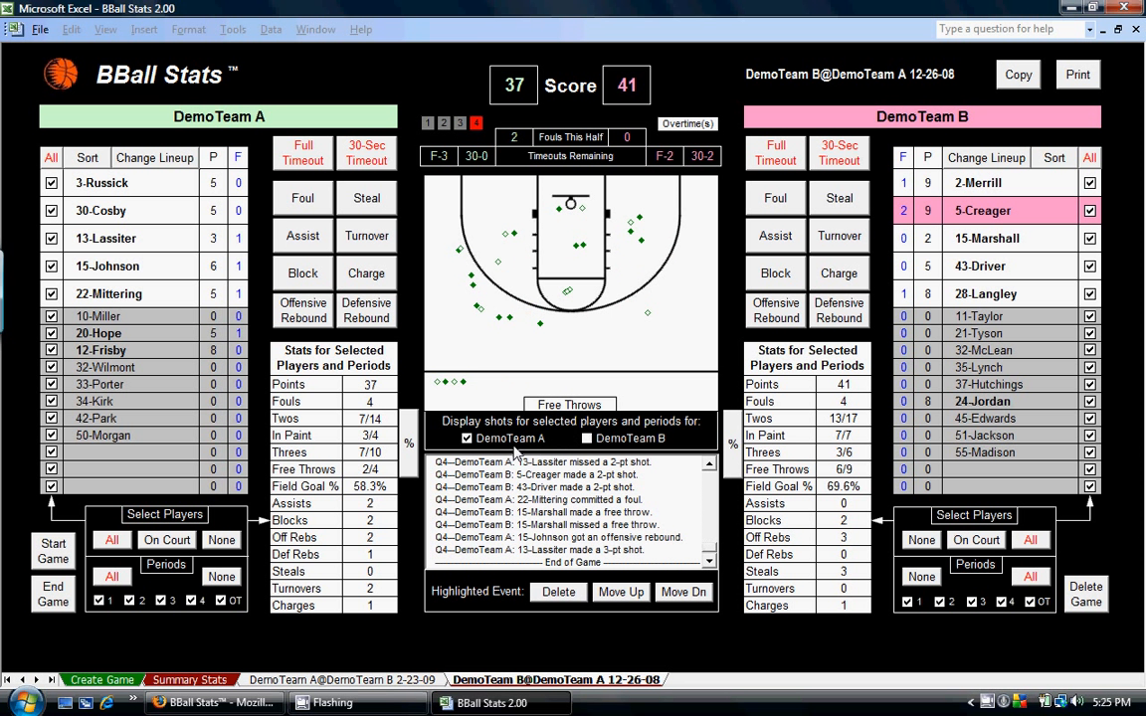
pyautogui.click(586, 438)
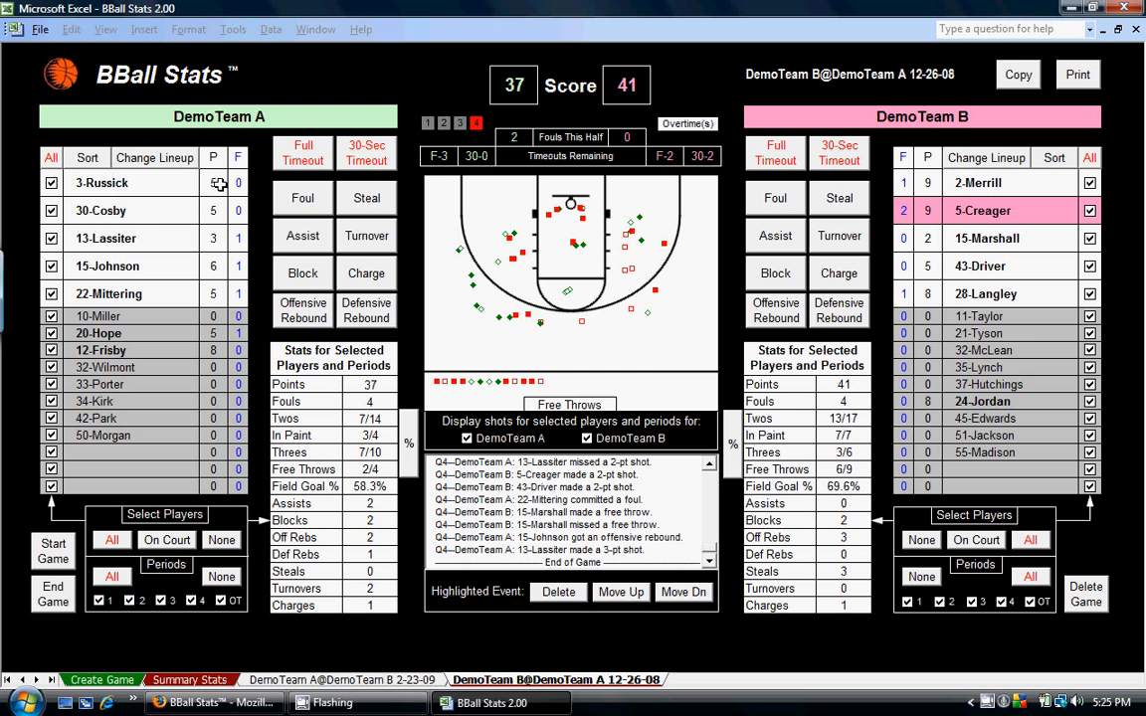
# Step: View the threes and blocks of each DemoTeam A player in the roster, and restore the points column
pyautogui.click(322, 455)
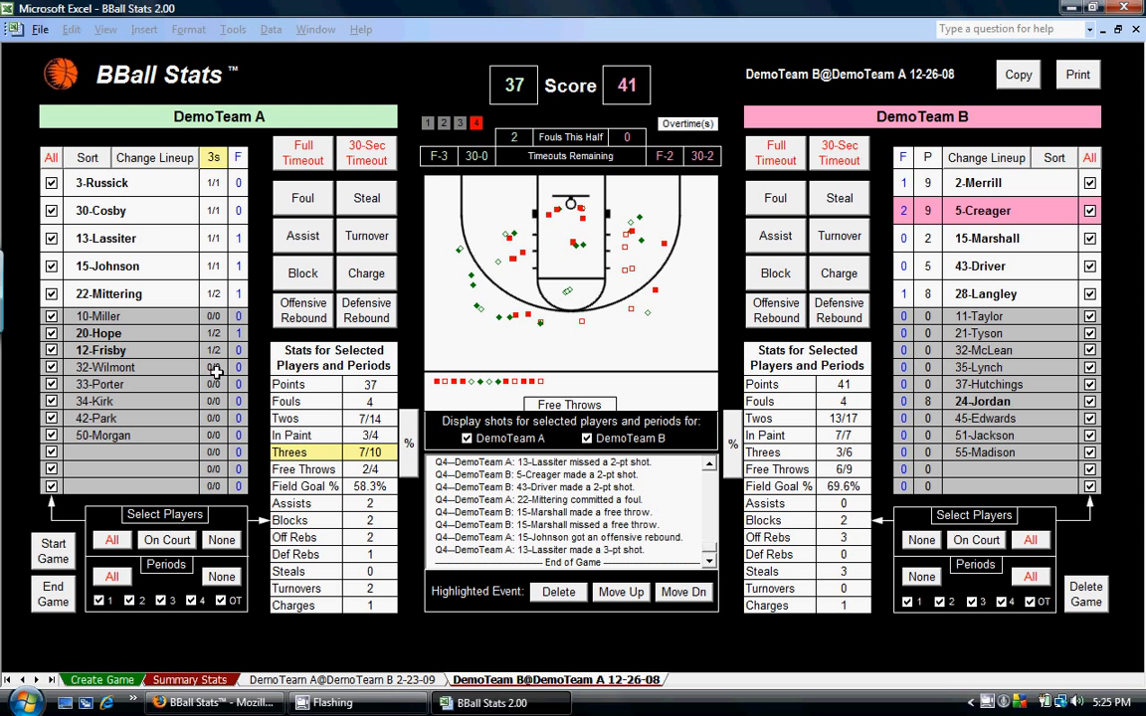
pyautogui.click(314, 522)
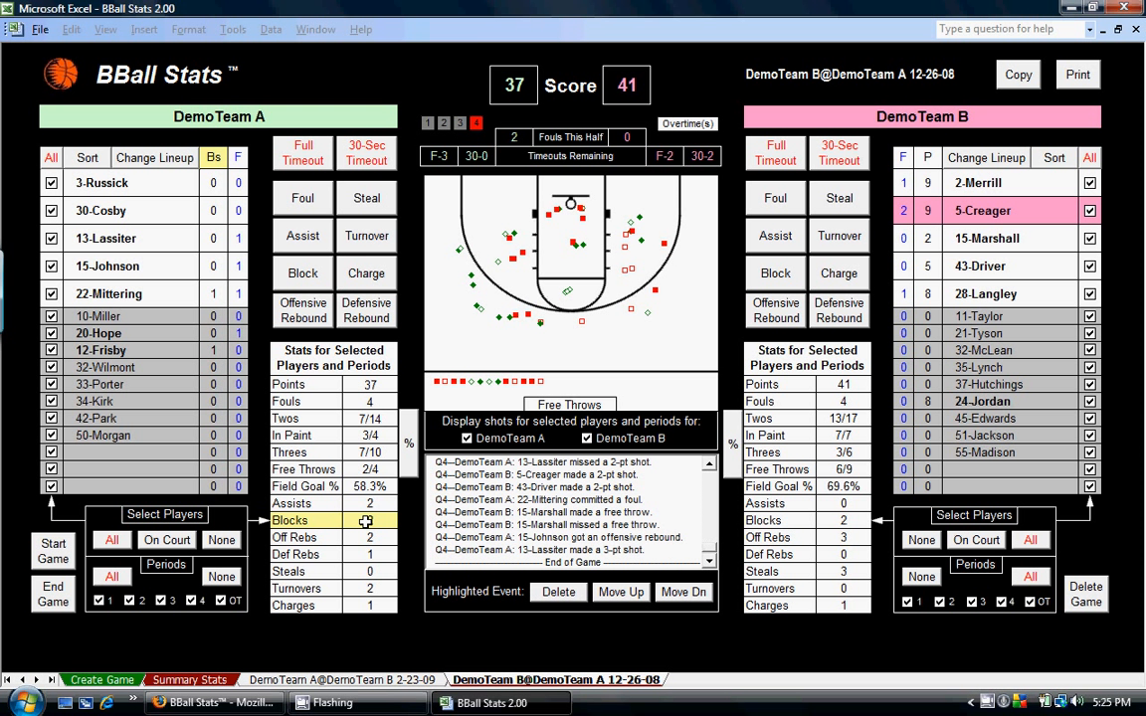
pyautogui.click(365, 522)
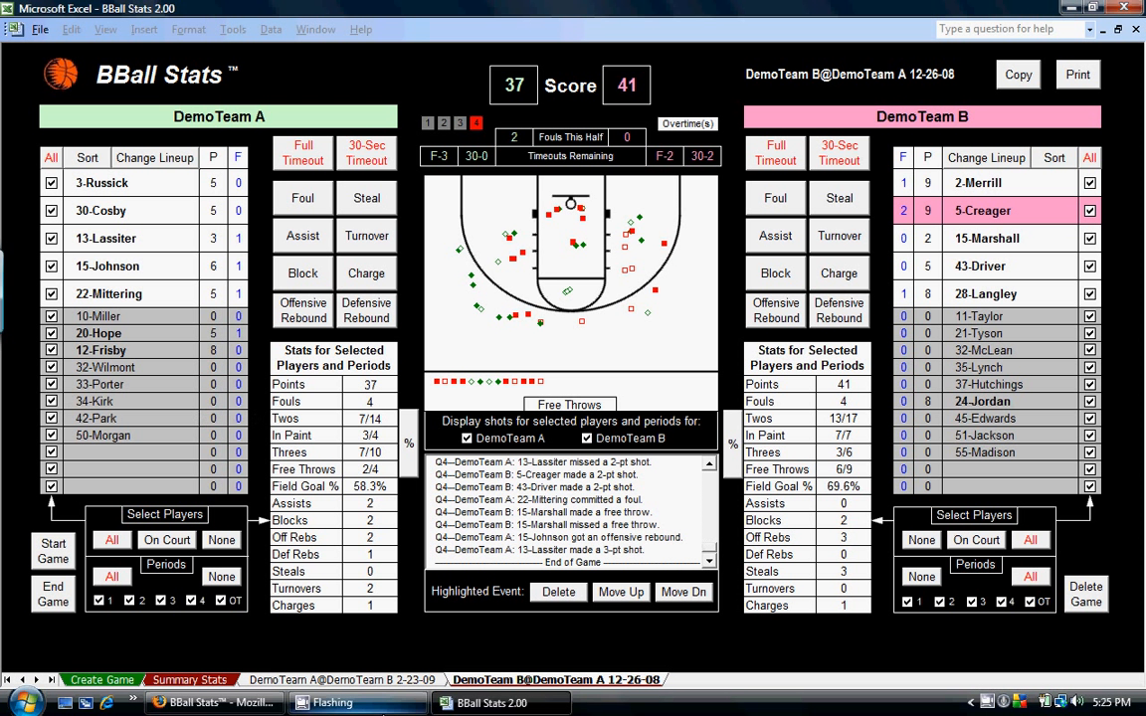
# Step: Return to the DemoTeam A@DemoTeam B 2-23-09 game sheet and start periods 2 and 3
pyautogui.click(298, 679)
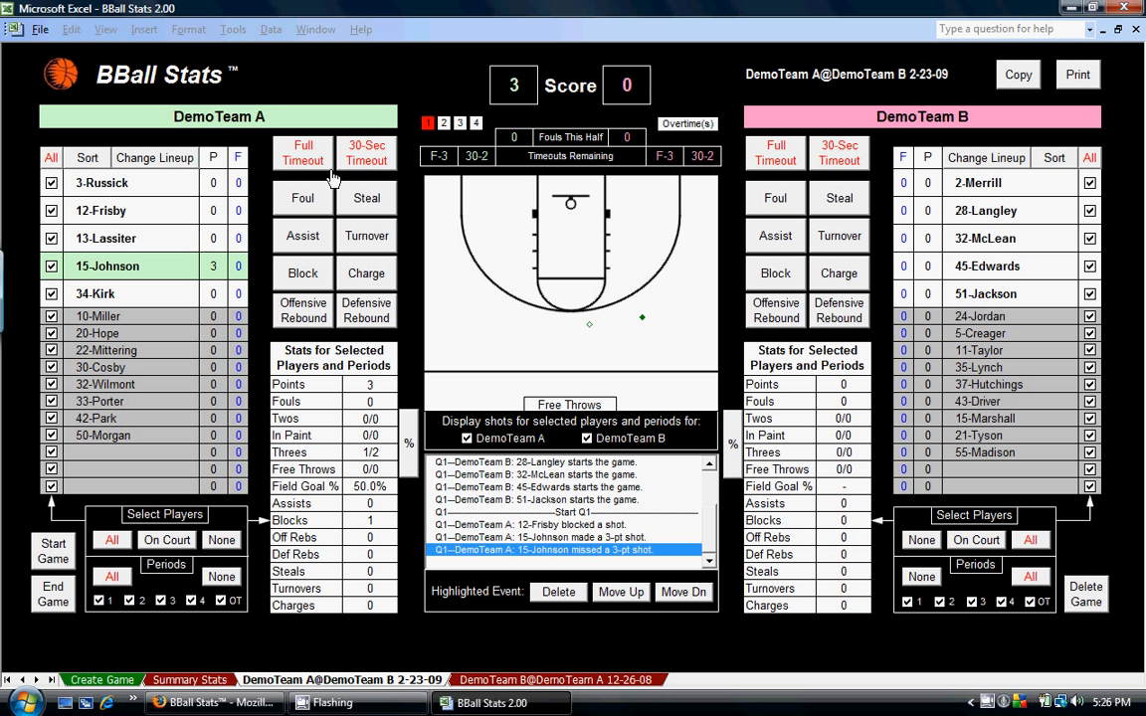
pyautogui.click(444, 123)
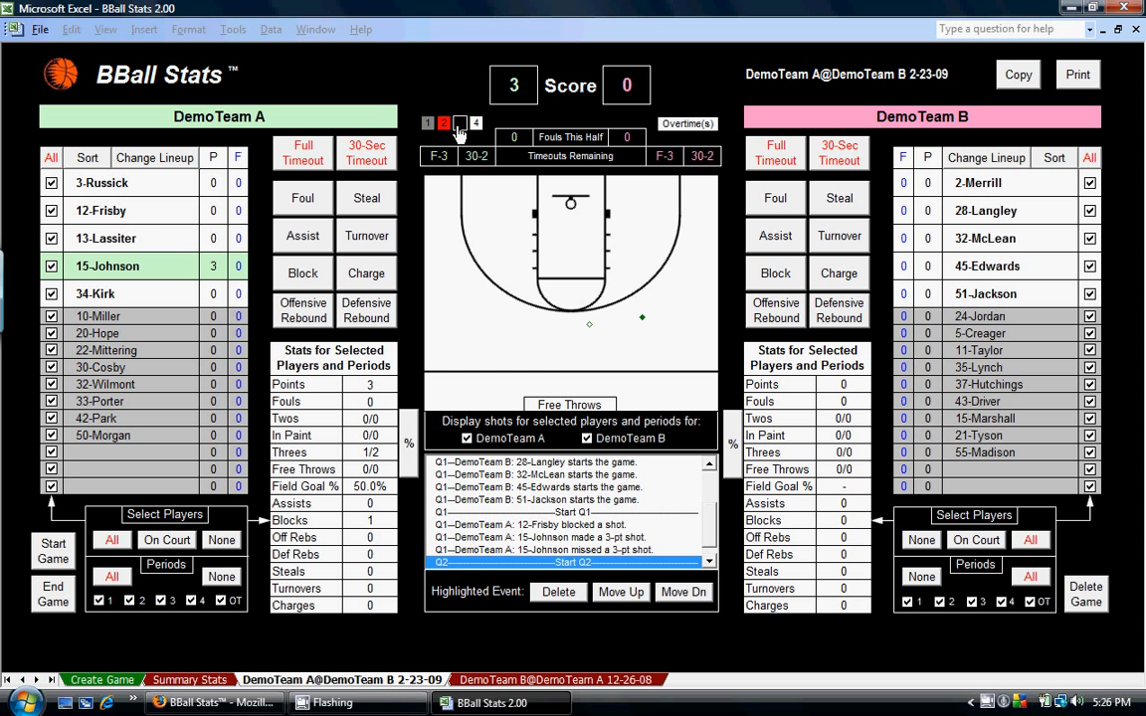
pyautogui.click(460, 124)
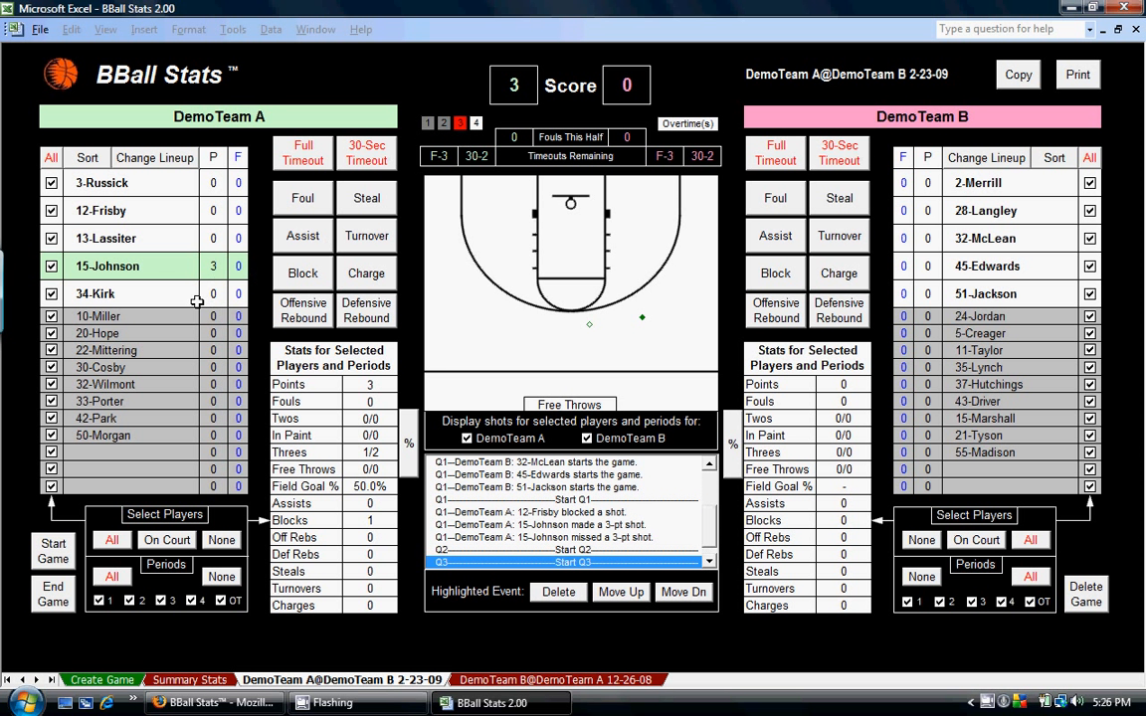
# Step: Substitute DemoTeam A's number 30 for number 15 at 5:23 on the game clock
pyautogui.doubleClick(131, 260)
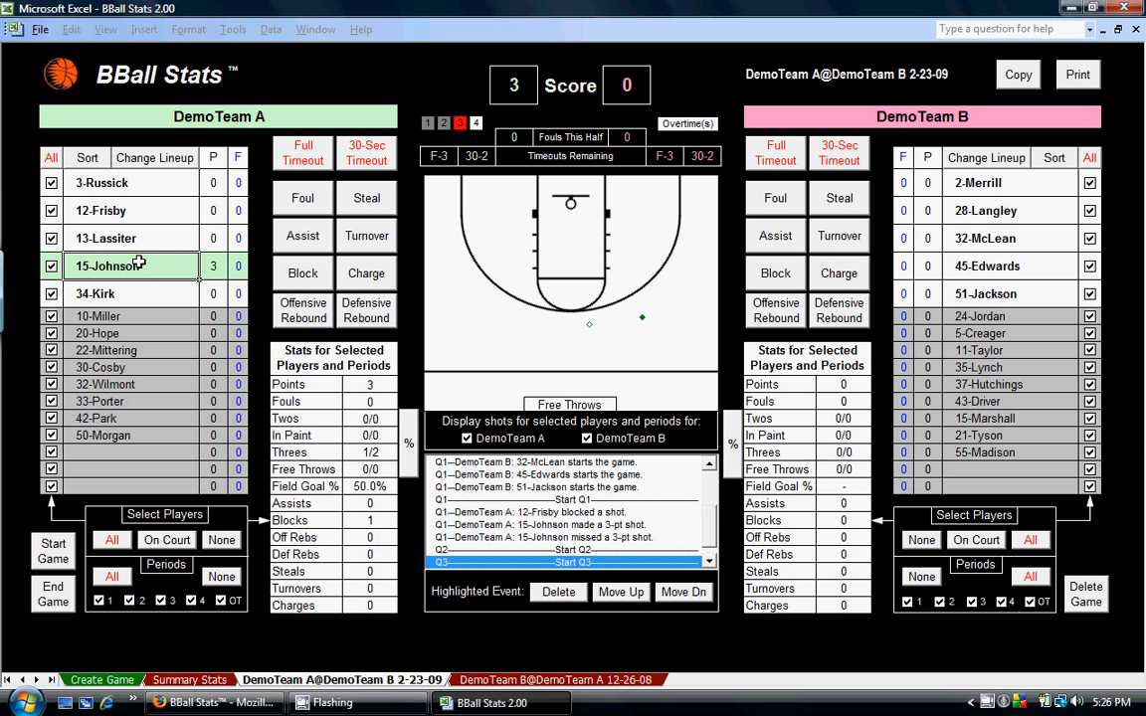
pyautogui.click(129, 368)
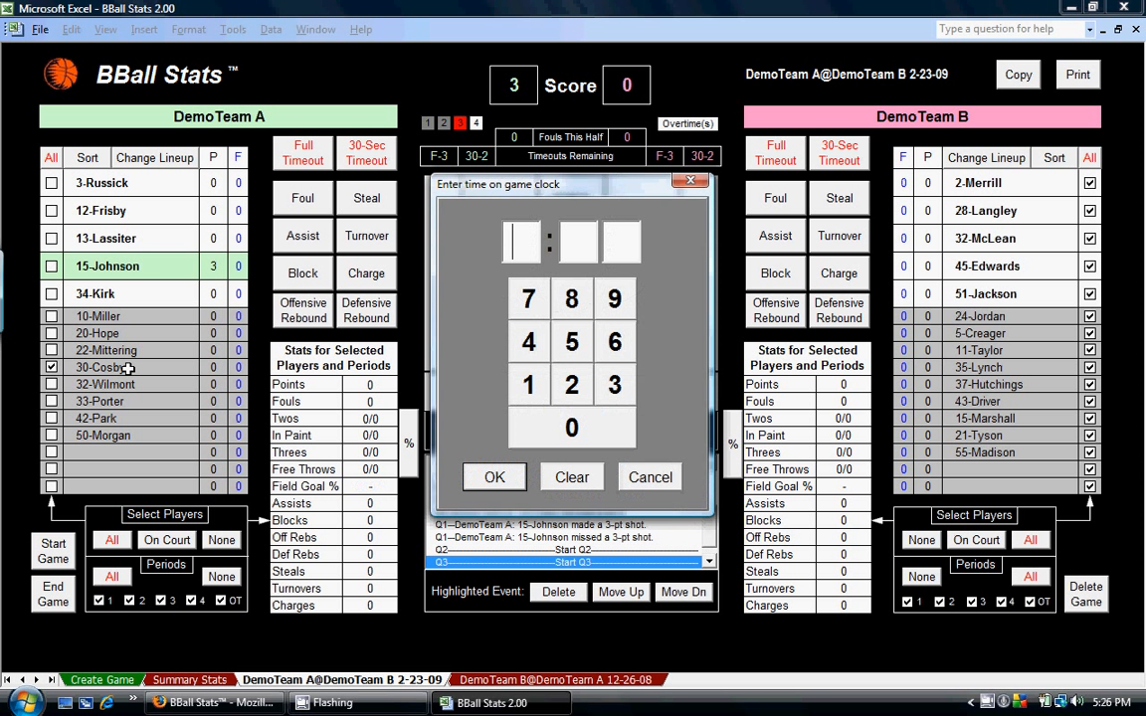
pyautogui.click(573, 356)
pyautogui.click(571, 392)
pyautogui.click(613, 394)
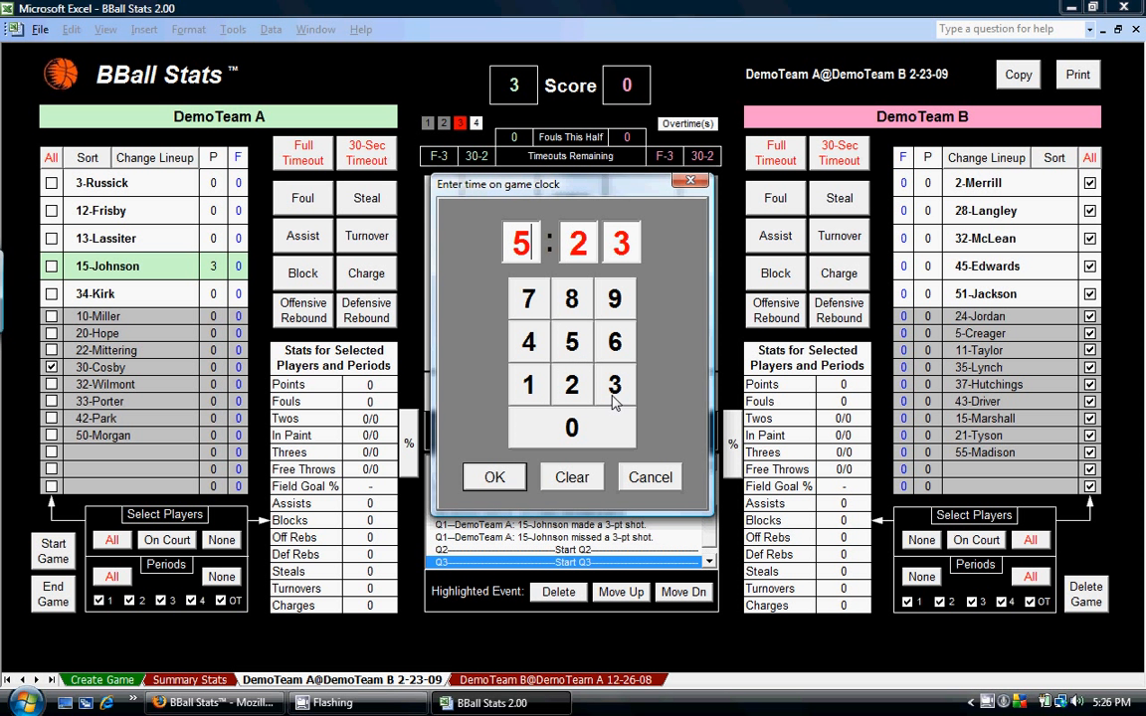
pyautogui.click(494, 479)
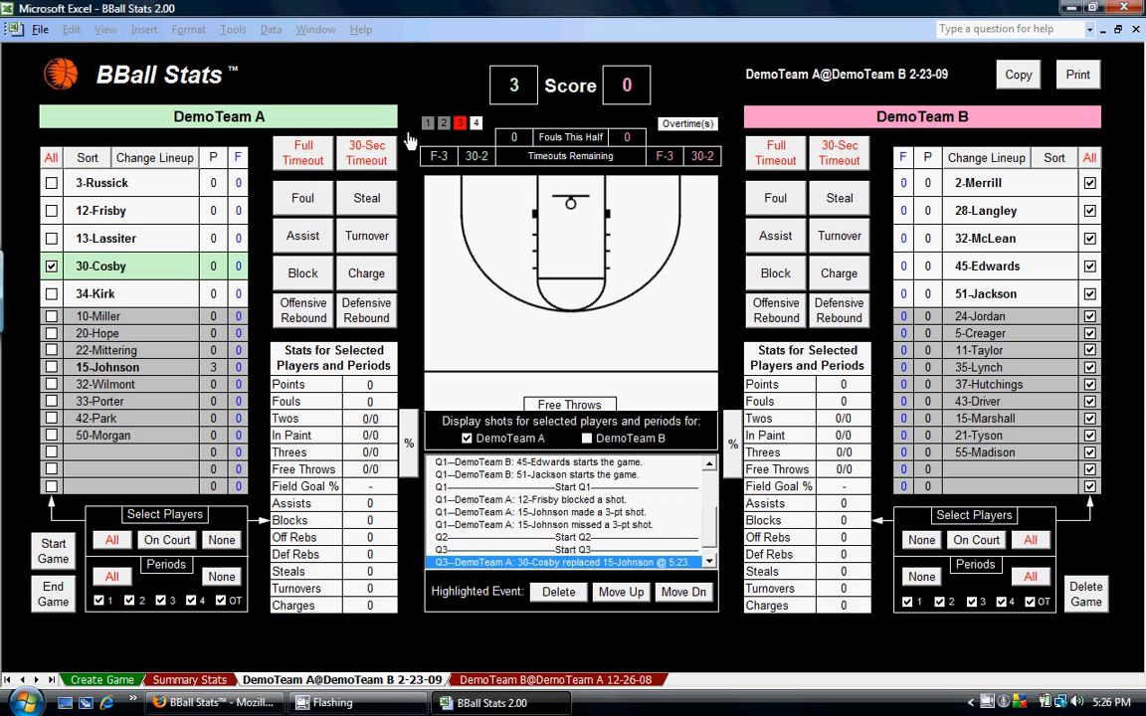
# Step: Start period 4 and end the DemoTeam A@DemoTeam B 2-23-09 game, finalizing its statistics
pyautogui.click(476, 123)
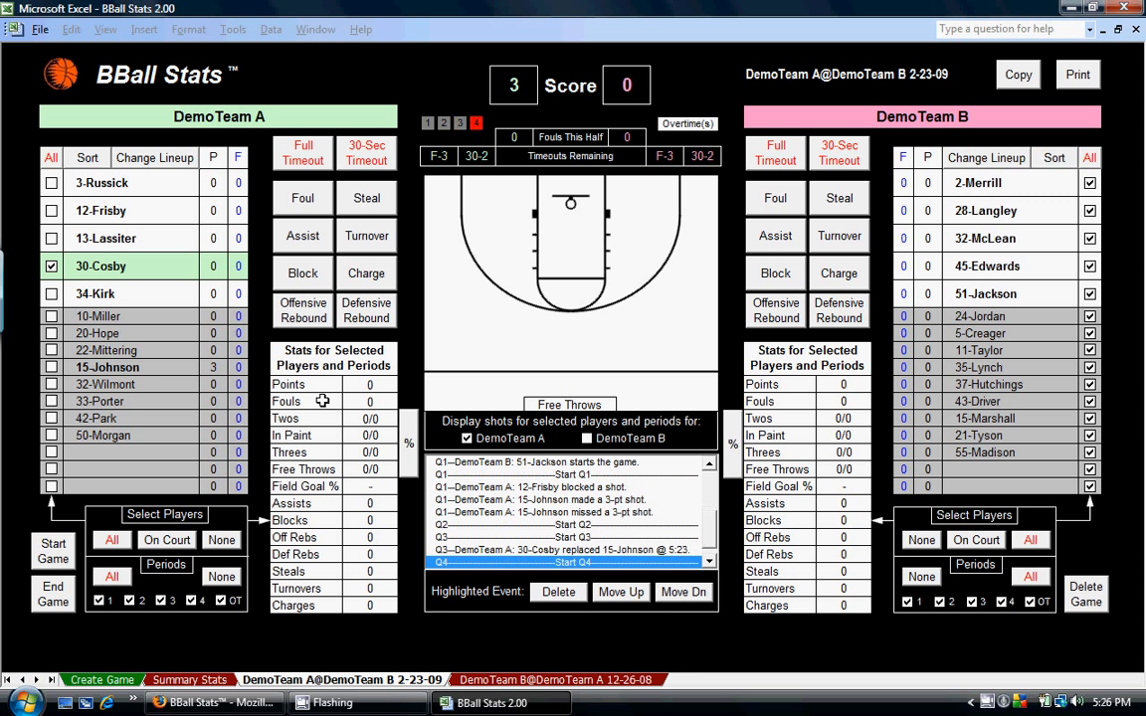
pyautogui.click(54, 601)
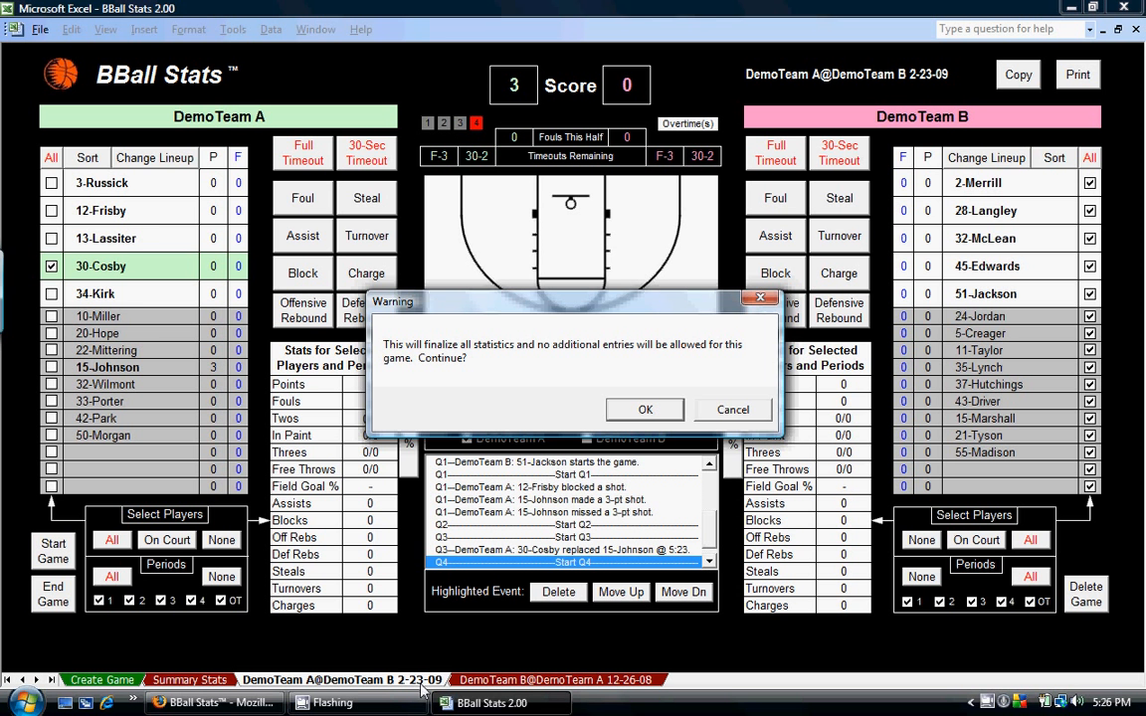
pyautogui.click(646, 409)
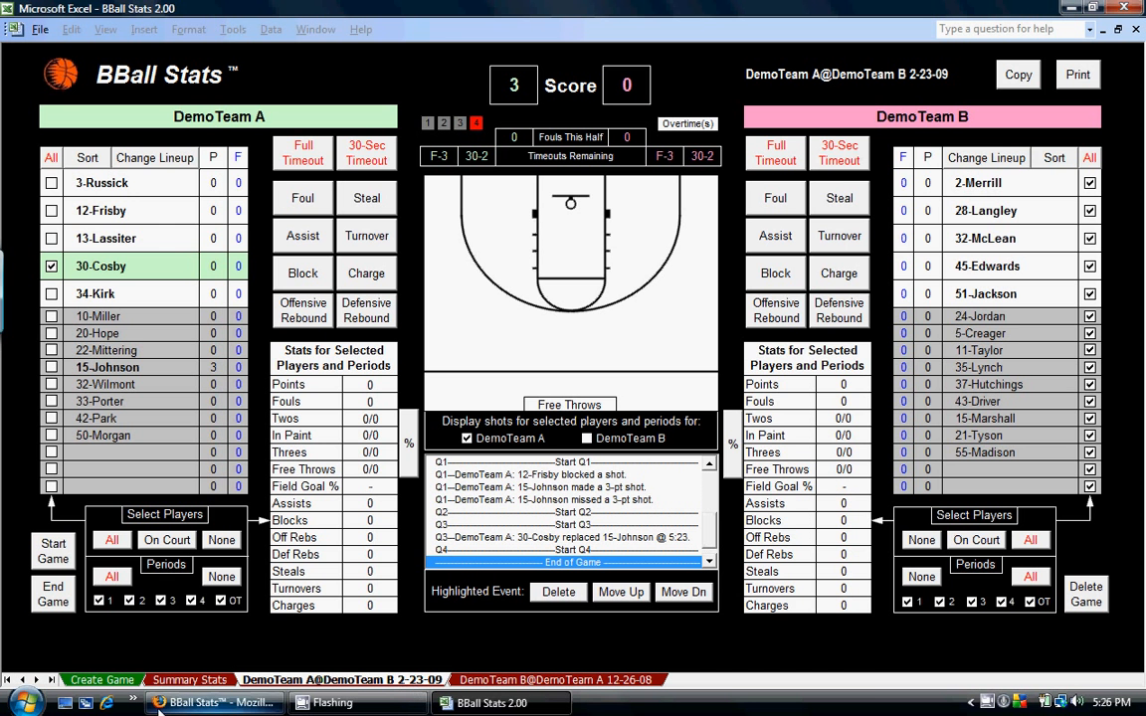
# Step: Open the summary statistics sheet
pyautogui.click(185, 682)
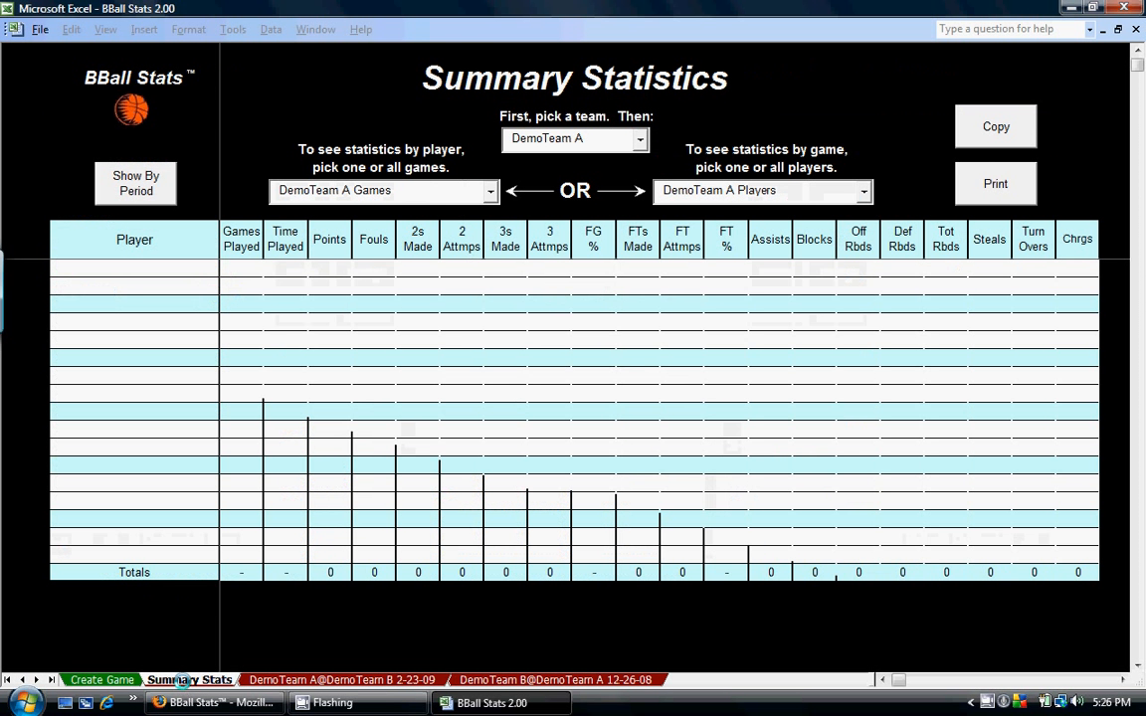